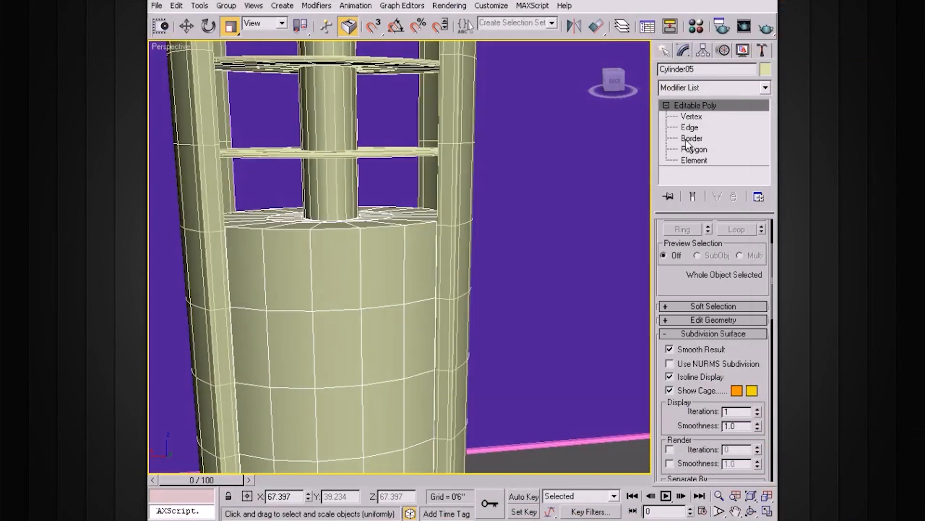
- Connect the ring of vertical edges in the cylinder's top row with 1 segment and a slide of -18
left_click(694, 126)
left_click(359, 268)
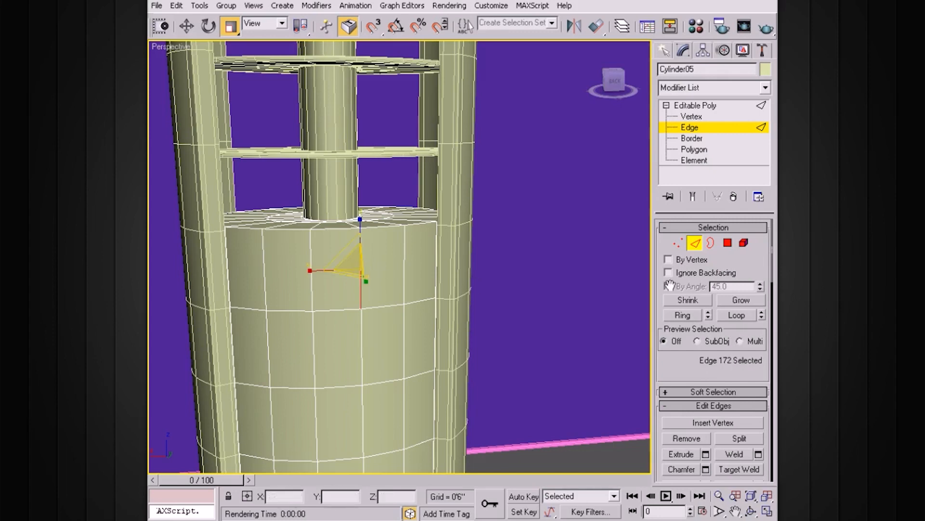
left_click(691, 318)
scroll(748, 368, "down", 4)
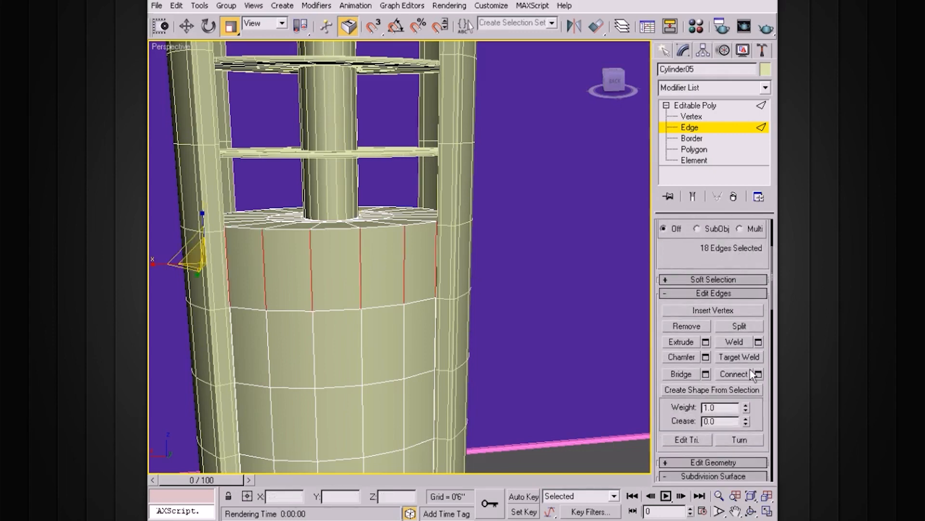
left_click(758, 374)
scroll(487, 231, "down", 5)
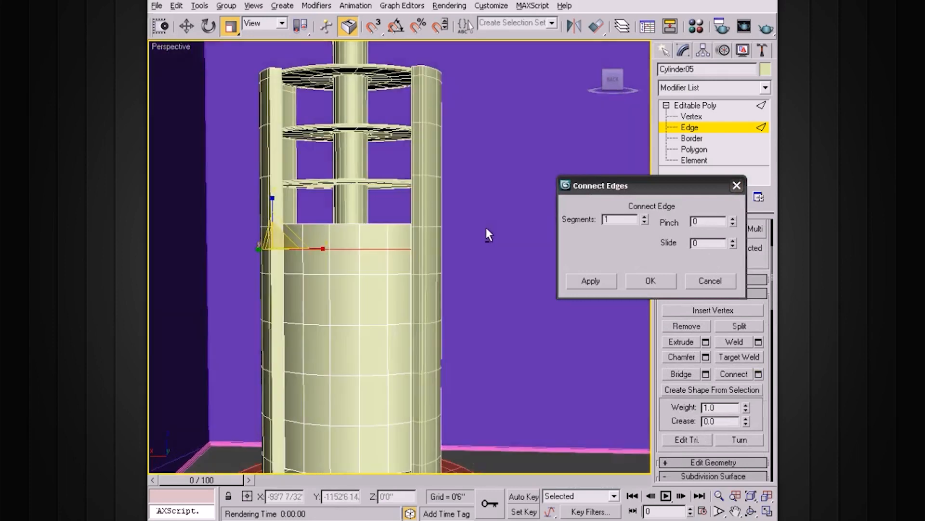
middle_click_drag(486, 228, 487, 235, "alt")
left_click_drag(732, 245, 731, 269)
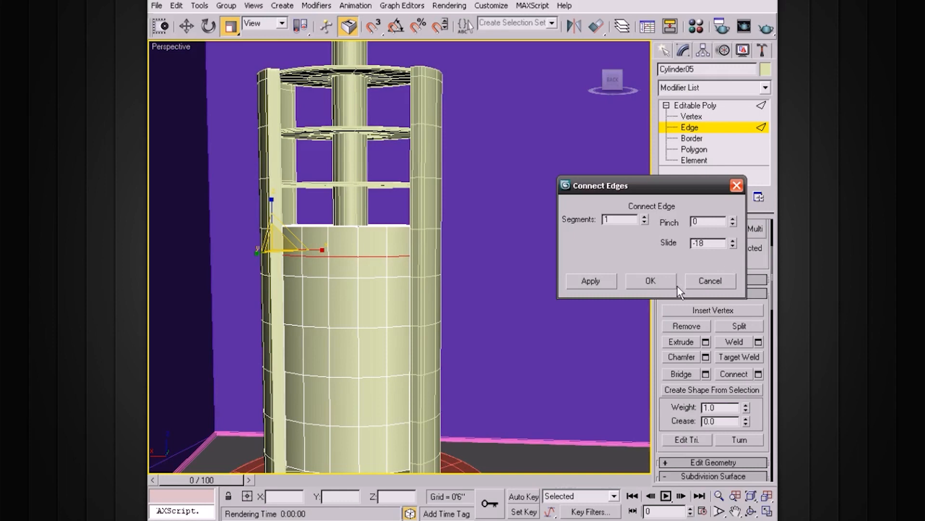
left_click(665, 283)
- Connect the ring of vertical edges in the cylinder's lowest row with 1 segment, adjusting the slide to place the new loop
middle_click_drag(559, 273, 473, 244, "alt")
left_click(352, 301)
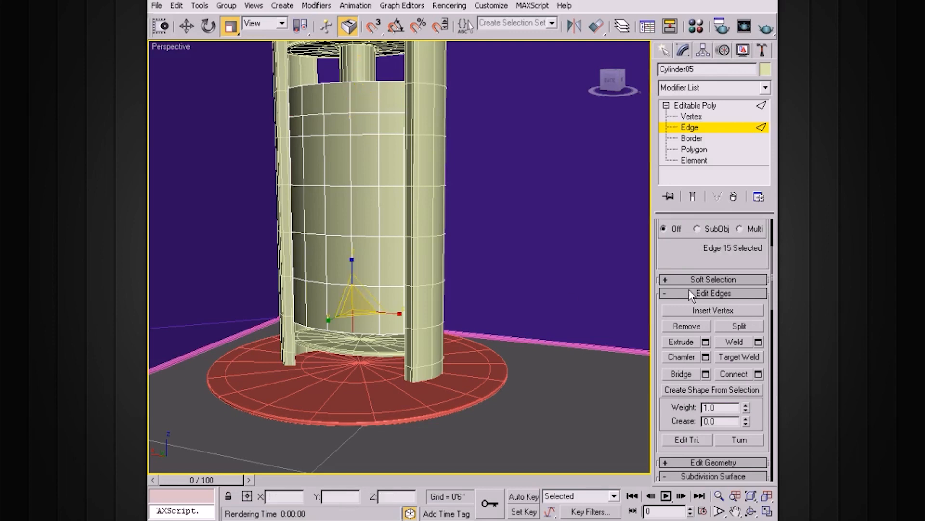
scroll(689, 293, "up", 3)
left_click(682, 242)
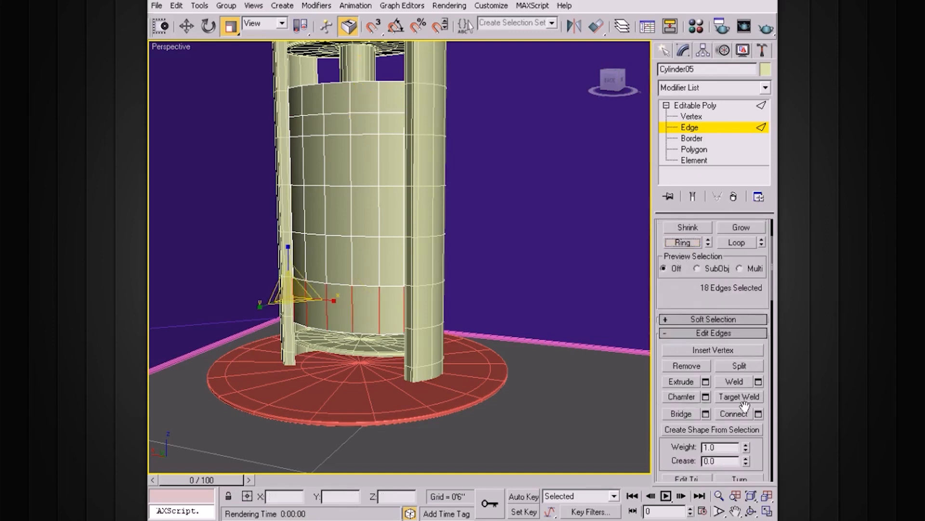
left_click(758, 413)
middle_click_drag(434, 275, 449, 280, "alt")
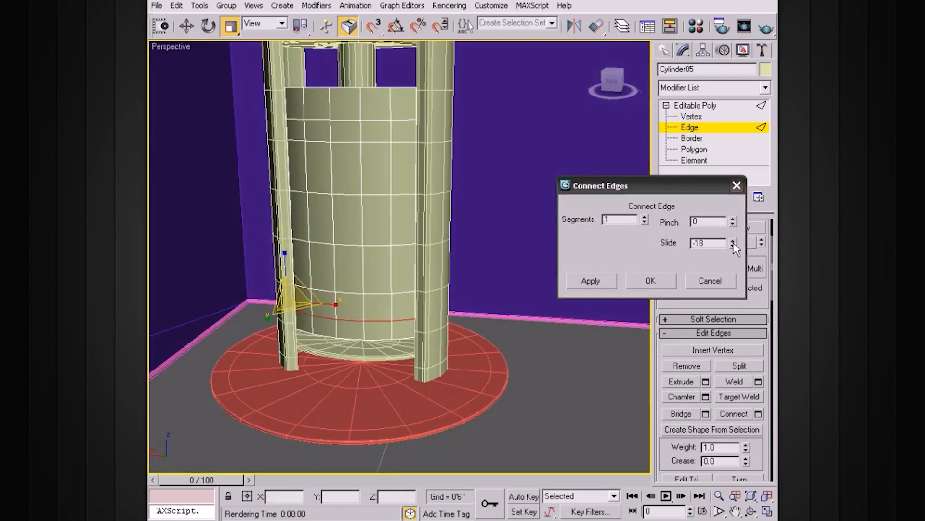
left_click_drag(733, 245, 732, 218)
left_click(651, 281)
- Select the five-by-five block of polygons on the cylinder's side between the two new edge loops and the vertical columns
middle_click_drag(469, 241, 488, 244, "alt")
left_click(669, 150)
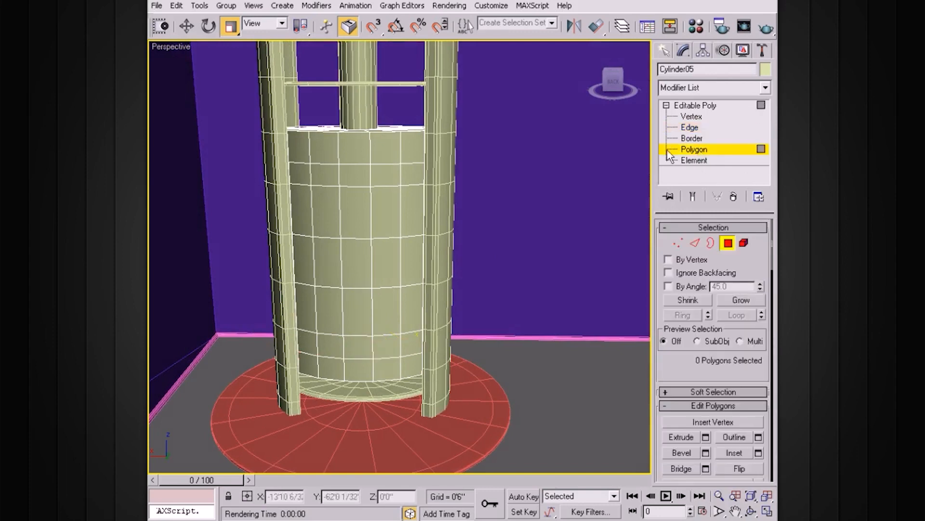
left_click(411, 175)
left_click(410, 213, "ctrl")
left_click(409, 256, "ctrl")
left_click(409, 309, "ctrl")
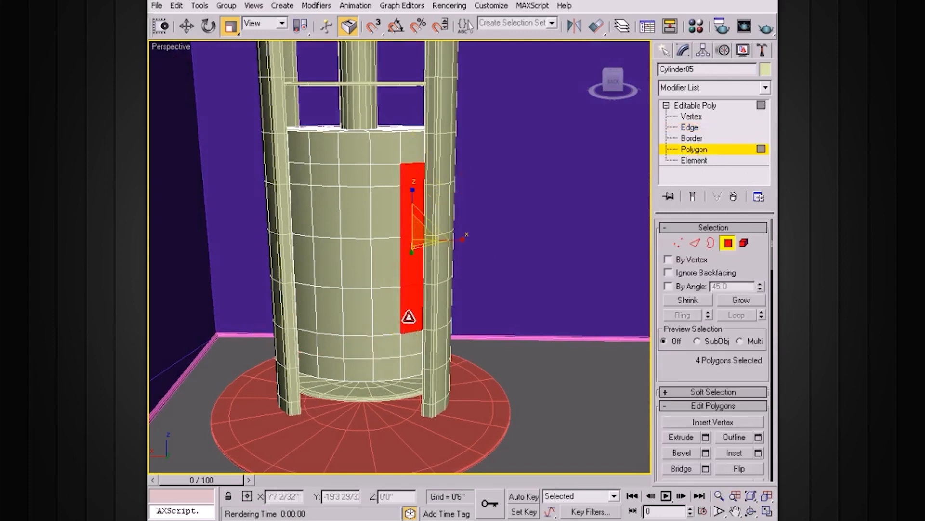
left_click(410, 338, "ctrl")
left_click(386, 343, "ctrl")
left_click(358, 344, "ctrl")
left_click(330, 342, "ctrl")
left_click(308, 343, "ctrl")
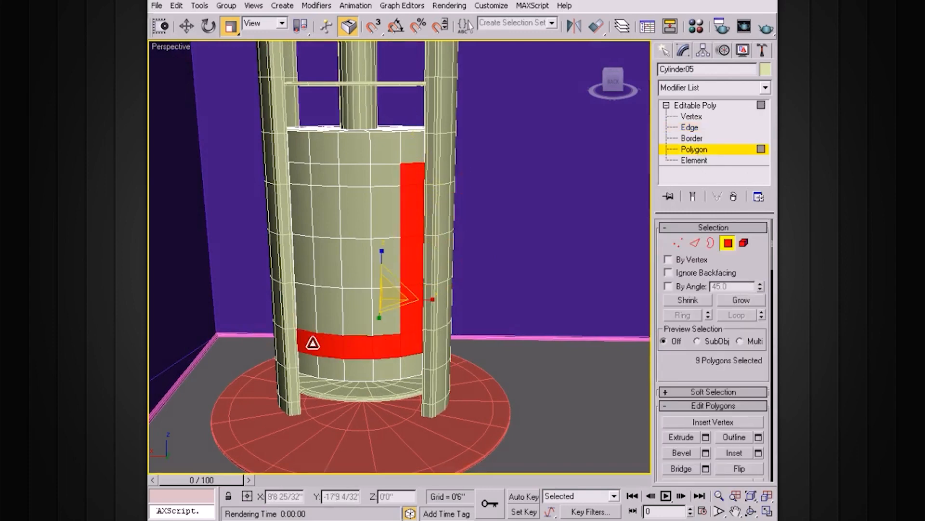
key("q")
left_click(306, 311, "ctrl")
left_click(305, 263, "ctrl")
left_click(302, 212, "ctrl")
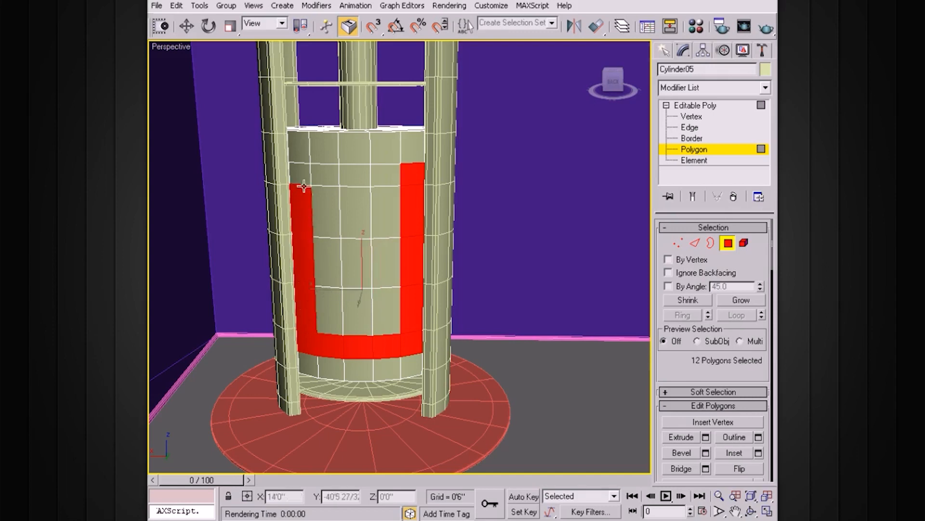
left_click(301, 177, "ctrl")
left_click(326, 175, "ctrl")
left_click(356, 174, "ctrl")
left_click(385, 175, "ctrl")
left_click(385, 212, "ctrl")
left_click(385, 263, "ctrl")
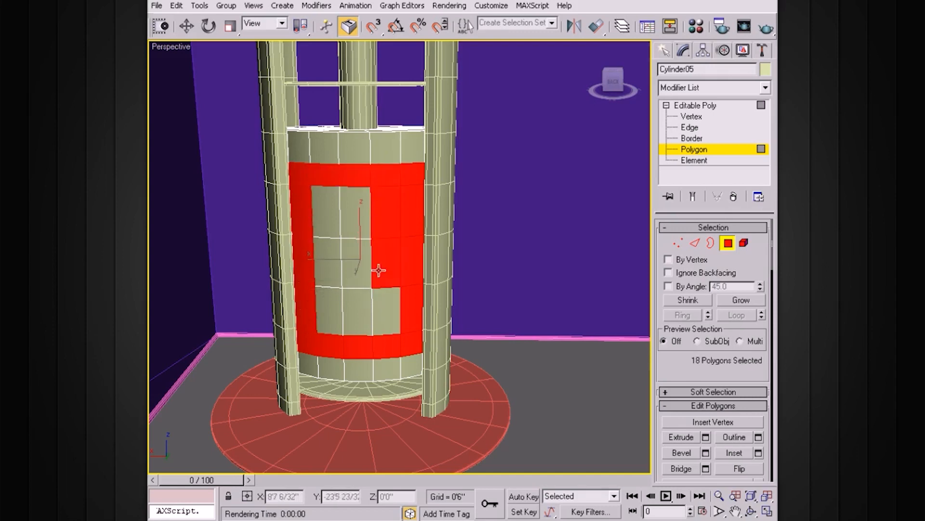
left_click(386, 311, "ctrl")
left_click(349, 309, "ctrl")
left_click(328, 311, "ctrl")
left_click(328, 262, "ctrl")
left_click(349, 246, "ctrl")
left_click(355, 212, "ctrl")
left_click(322, 212, "ctrl")
middle_click_drag(323, 213, 493, 285, "alt")
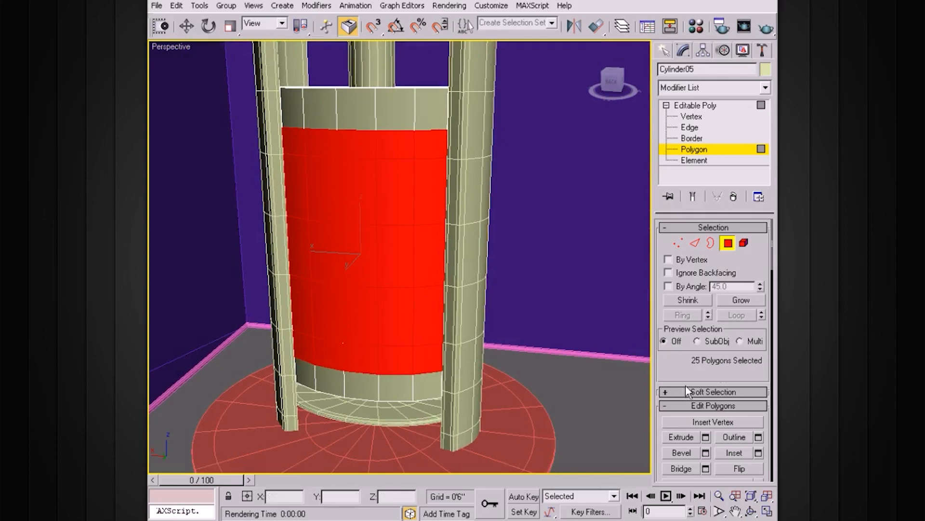
- Detach the selected polygons as a separate object with Detach As Clone off, and return to object level
left_click_drag(753, 369, 743, 303)
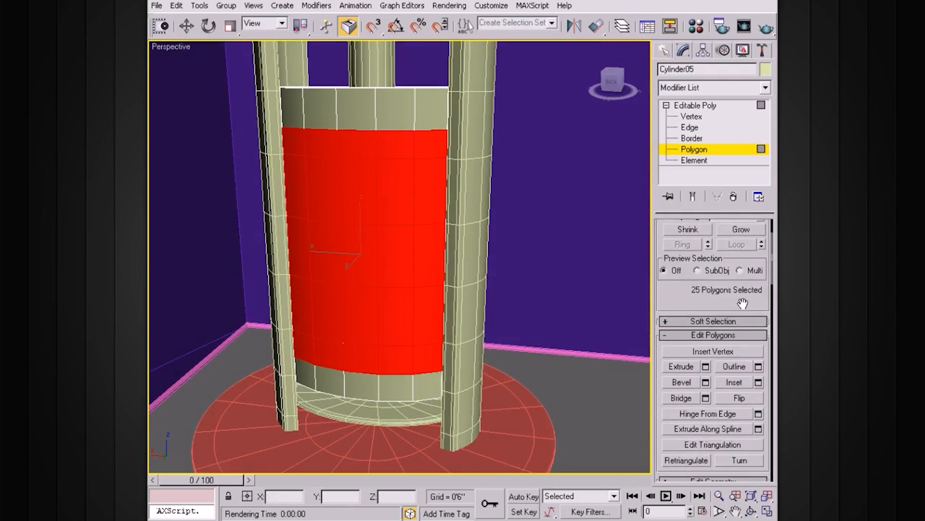
left_click(745, 336)
scroll(763, 354, "down", 5)
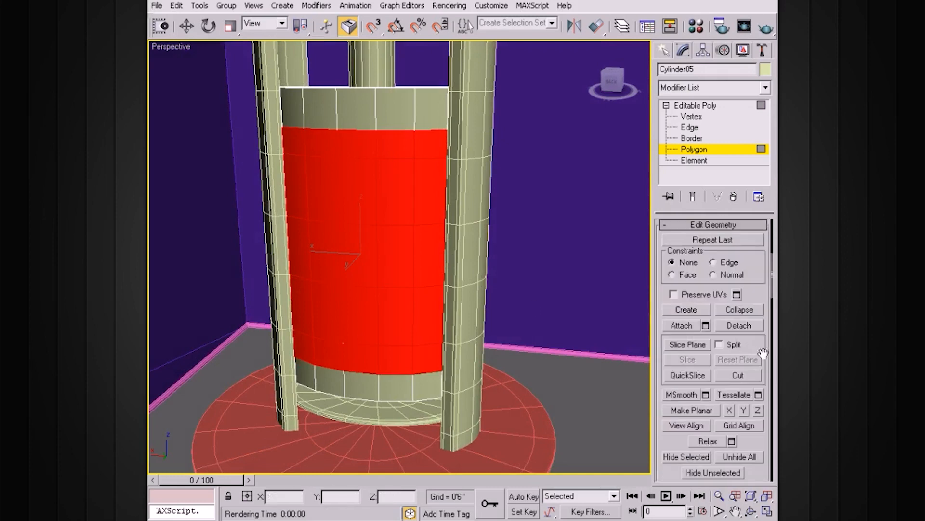
left_click(745, 331)
left_click(574, 249)
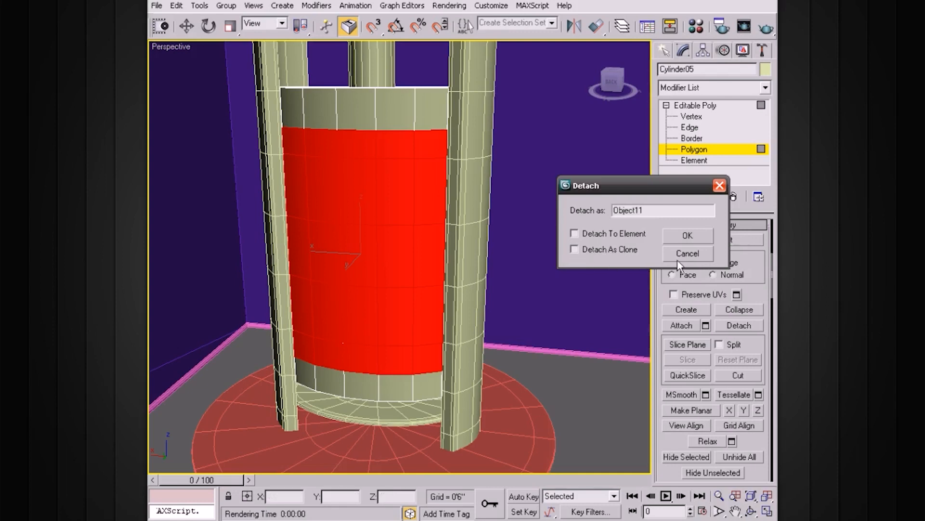
left_click(688, 236)
left_click(695, 106)
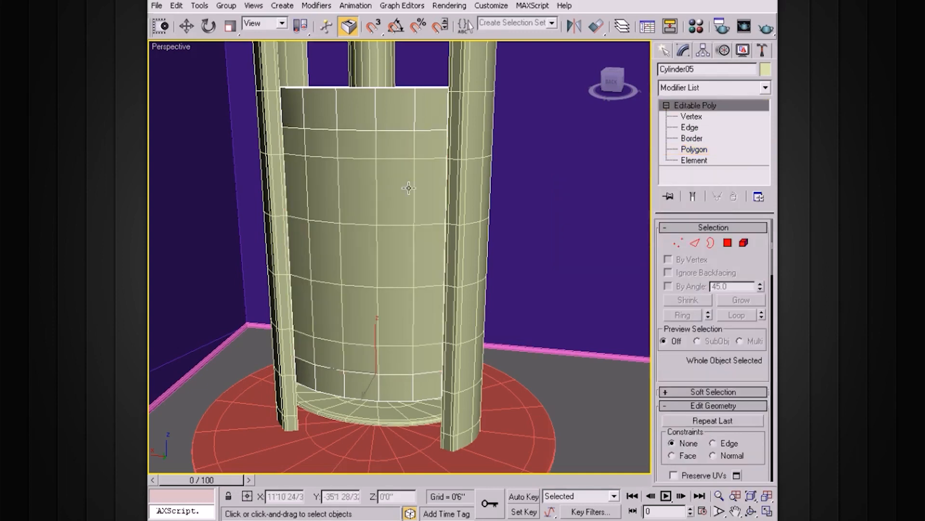
- Try moving the remaining cylinder object vertically, and undo the move
scroll(400, 209, "up", 2)
middle_click_drag(405, 285, 385, 306, "alt")
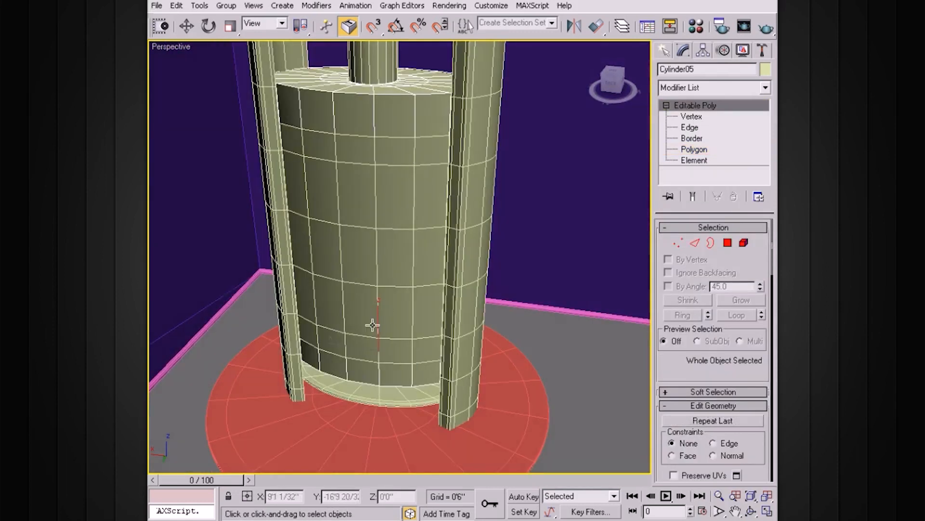
left_click(325, 302)
left_click(374, 250)
left_click(374, 253)
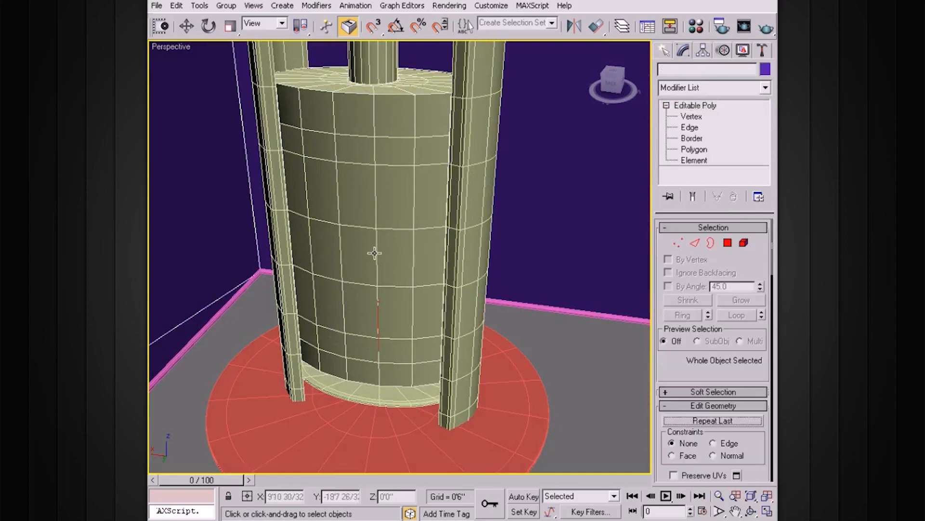
middle_click_drag(437, 291, 414, 295, "alt")
middle_click_drag(363, 316, 388, 302, "alt")
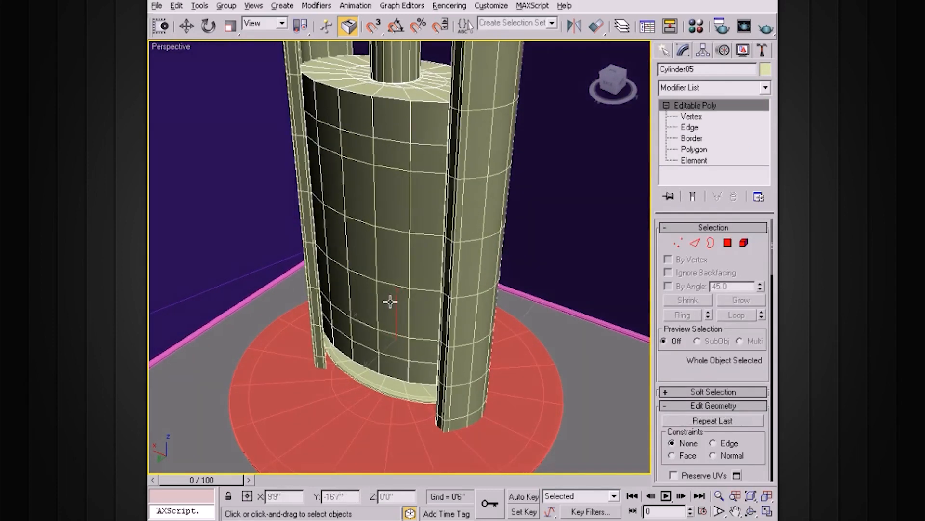
key("w")
left_click_drag(397, 315, 397, 335)
key("ctrl+z")
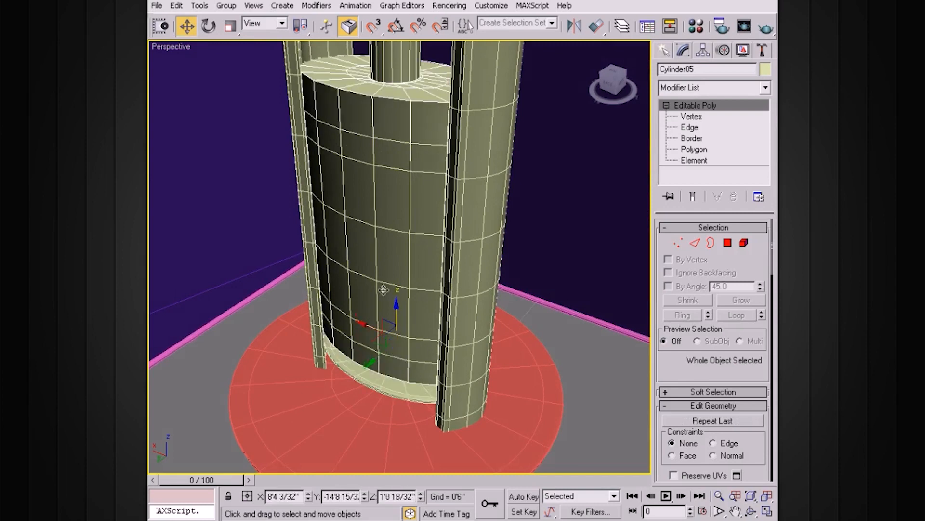
- Select the detached curved panel, try moving it along the Y axis, and undo the move
left_click(394, 216)
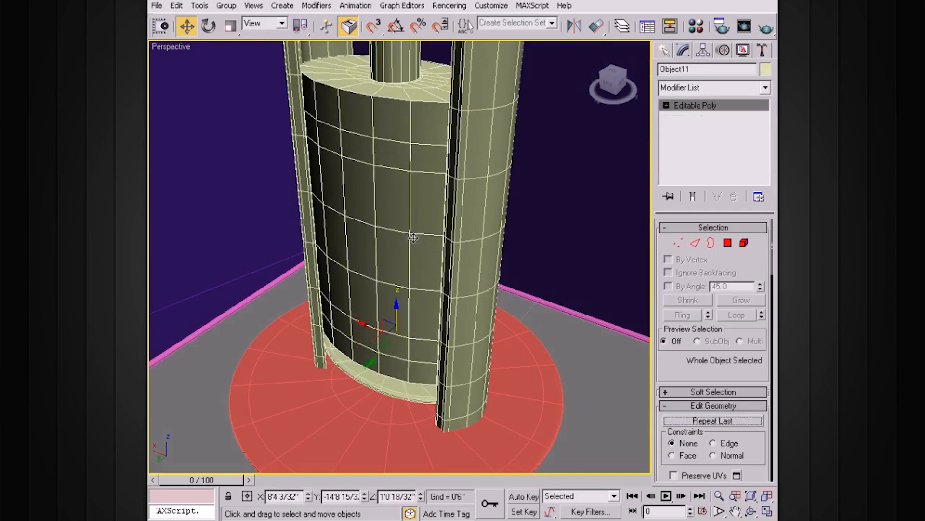
left_click_drag(371, 362, 354, 374)
key("ctrl+z")
middle_click_drag(354, 374, 437, 182, "alt")
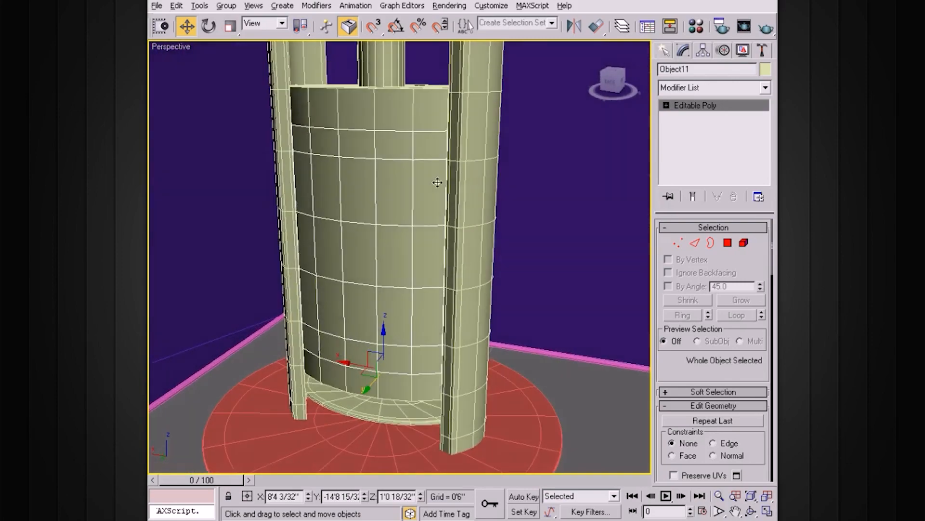
- Isolate the detached curved panel from the rest of the scene
key("alt+q")
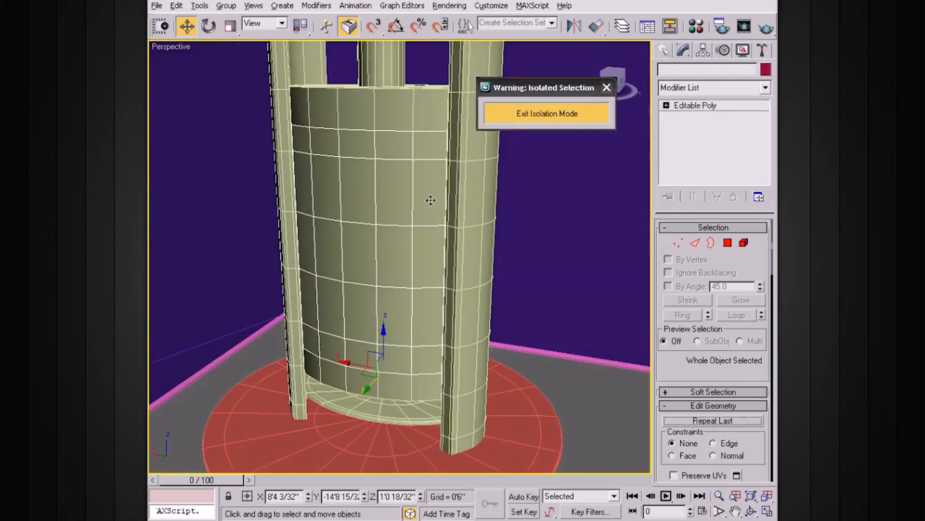
middle_click_drag(463, 207, 473, 253, "alt")
middle_click_drag(472, 252, 466, 213, "alt")
scroll(483, 241, "up", 3)
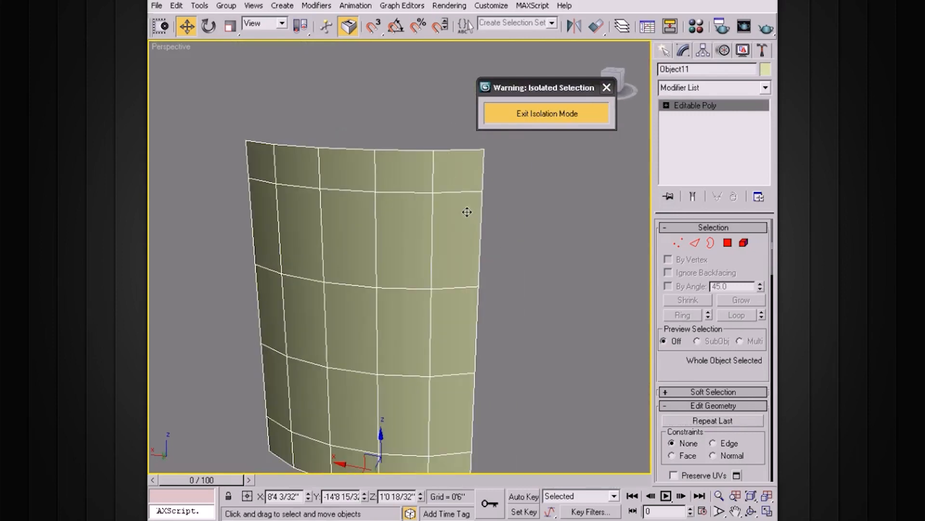
- Inset all of the isolated panel's polygons as a group by 0'0 30/32"
middle_click_drag(425, 245, 497, 235, "alt")
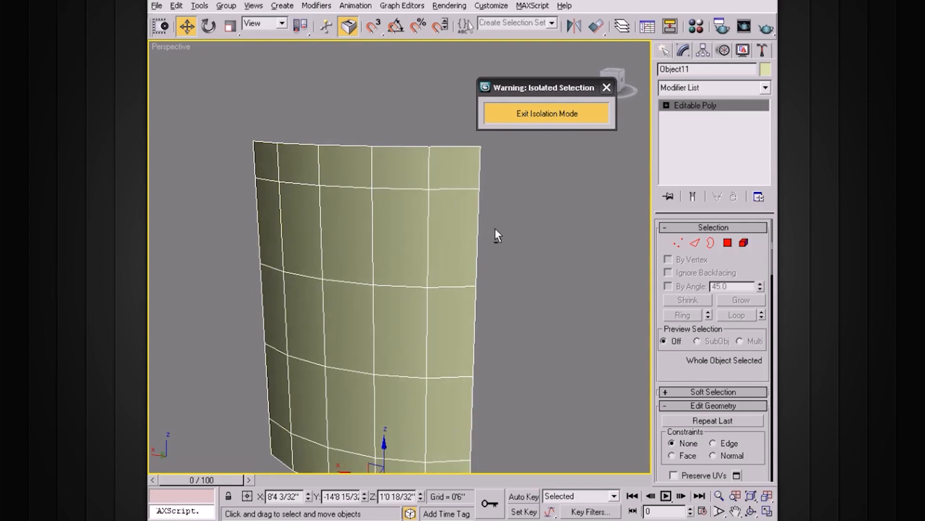
left_click(666, 105)
left_click(694, 149)
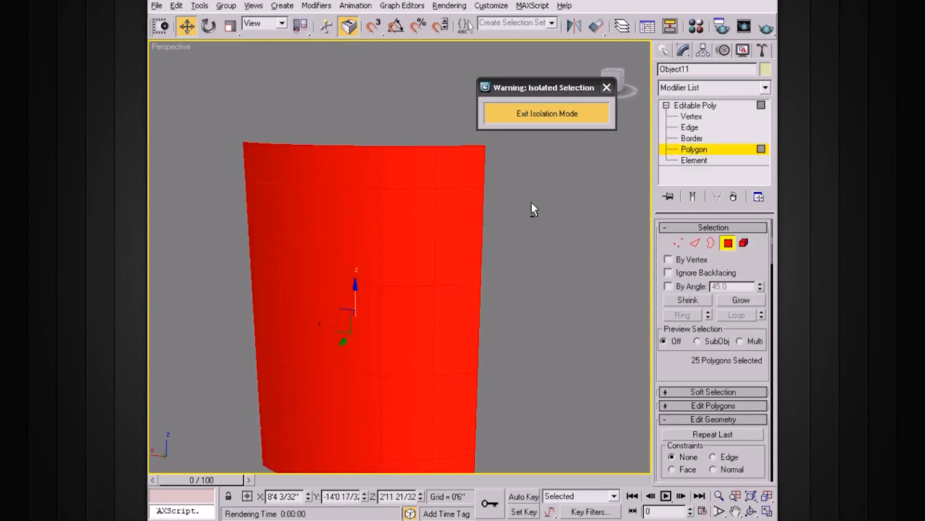
scroll(709, 372, "down", 5)
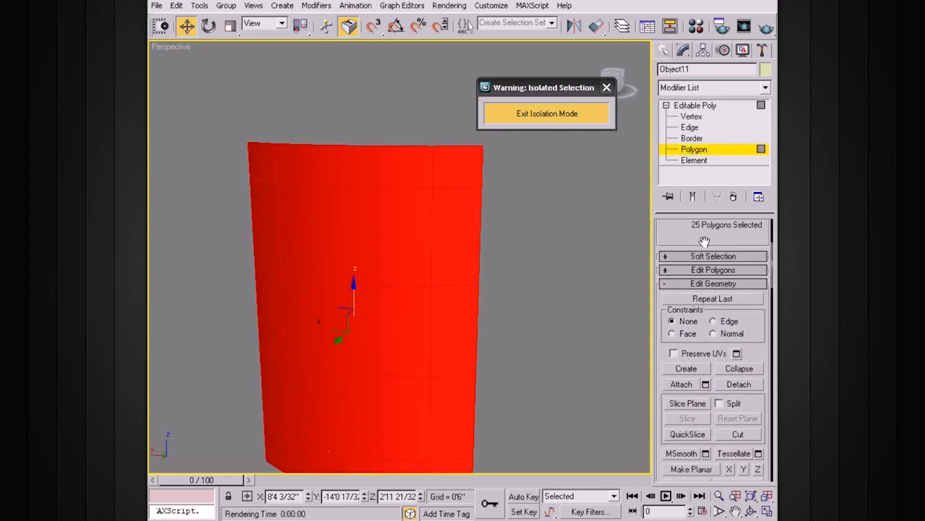
left_click(713, 265)
left_click(758, 312)
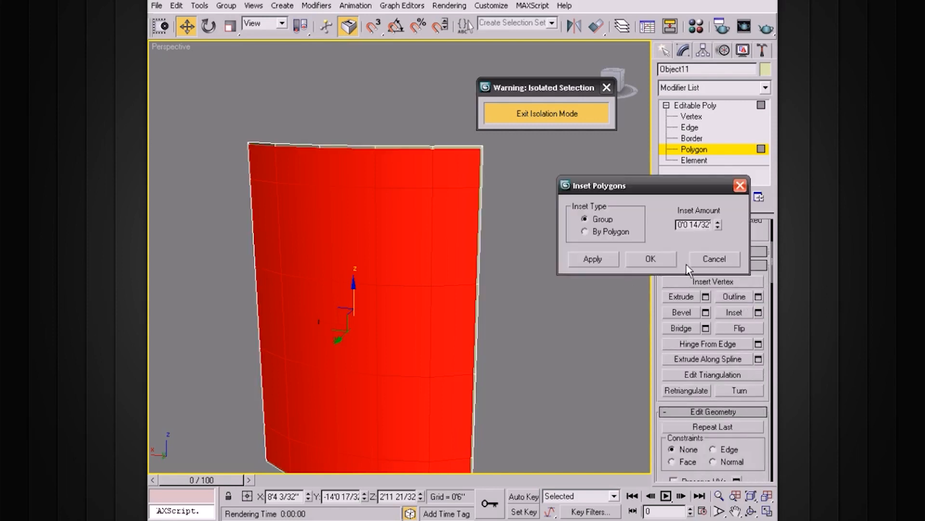
left_click_drag(717, 225, 709, 188)
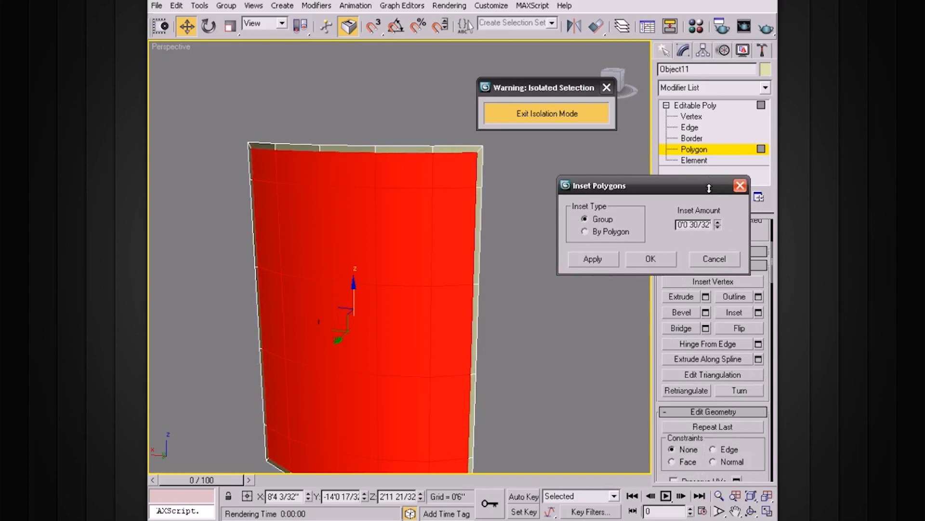
middle_click_drag(404, 239, 409, 250, "alt")
scroll(410, 249, "up", 3)
middle_click_drag(456, 227, 446, 246, "alt")
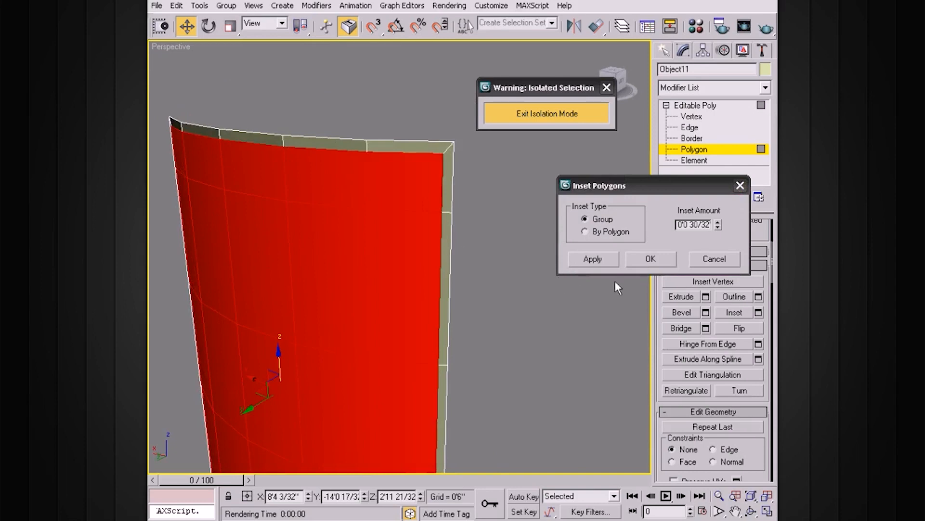
left_click(649, 260)
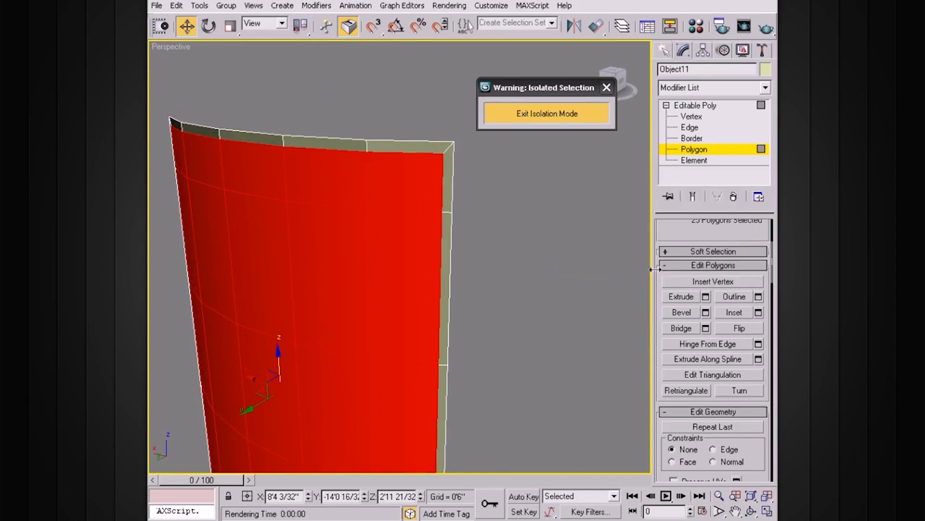
- Bevel the panel's inner polygons by Local Normal with a height of -0'0 13/32" and an outline amount of -0'0 12/32"
left_click(706, 313)
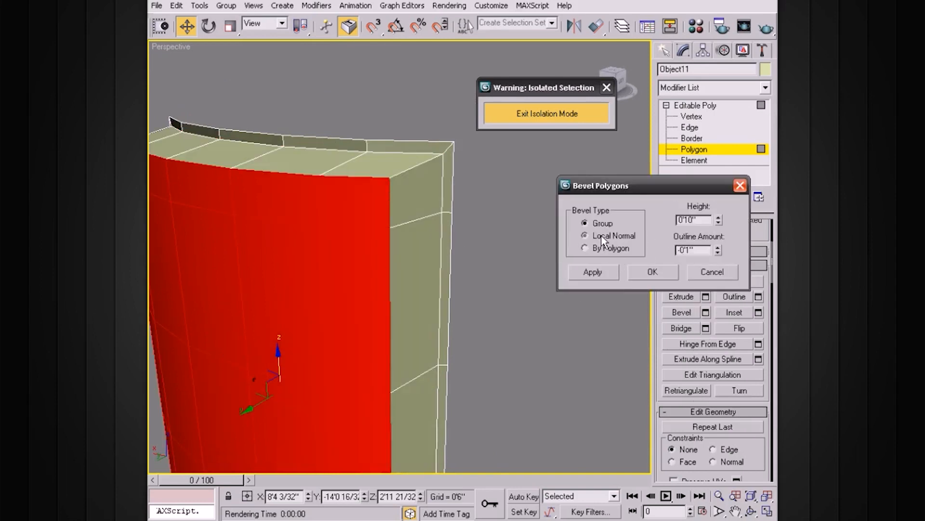
left_click(586, 236)
left_click_drag(720, 221, 685, 292)
left_click_drag(719, 252, 719, 207)
middle_click_drag(420, 215, 423, 193, "alt")
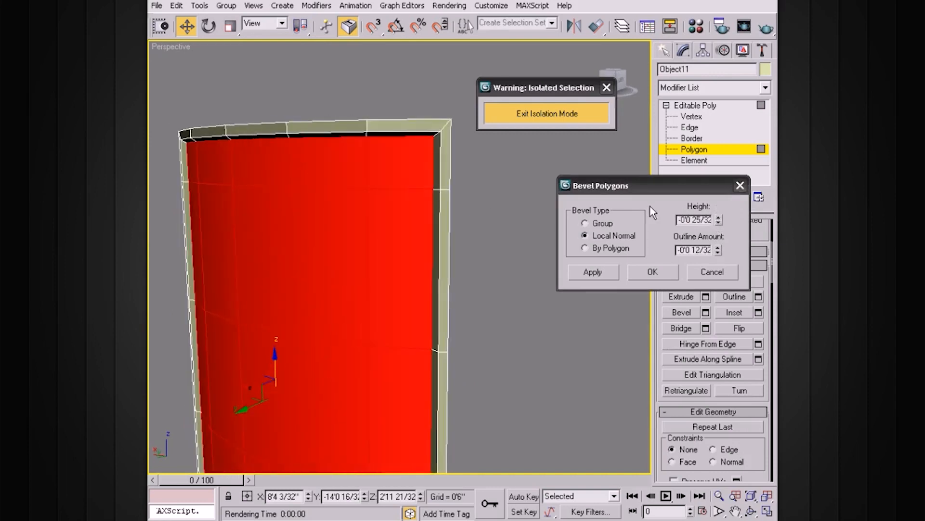
left_click_drag(720, 223, 717, 186)
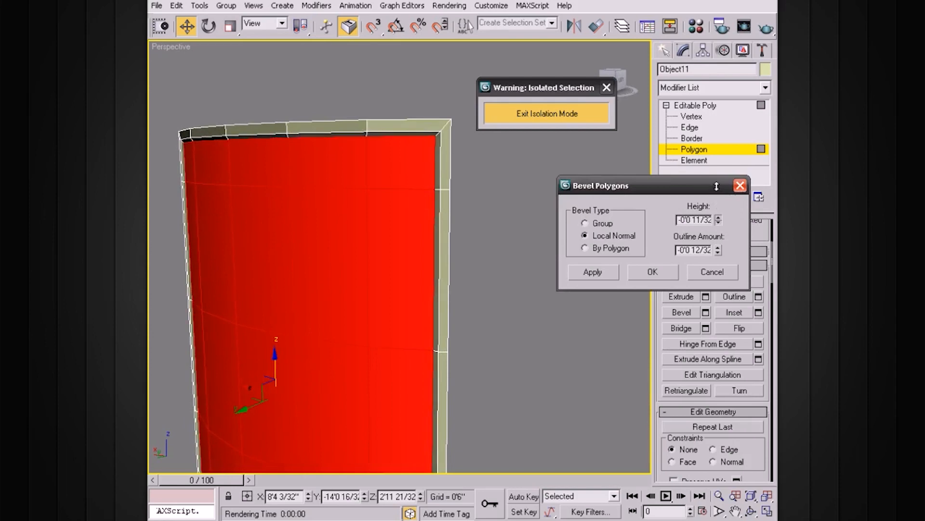
middle_click_drag(397, 231, 371, 220, "alt")
middle_click_drag(472, 229, 359, 216, "alt")
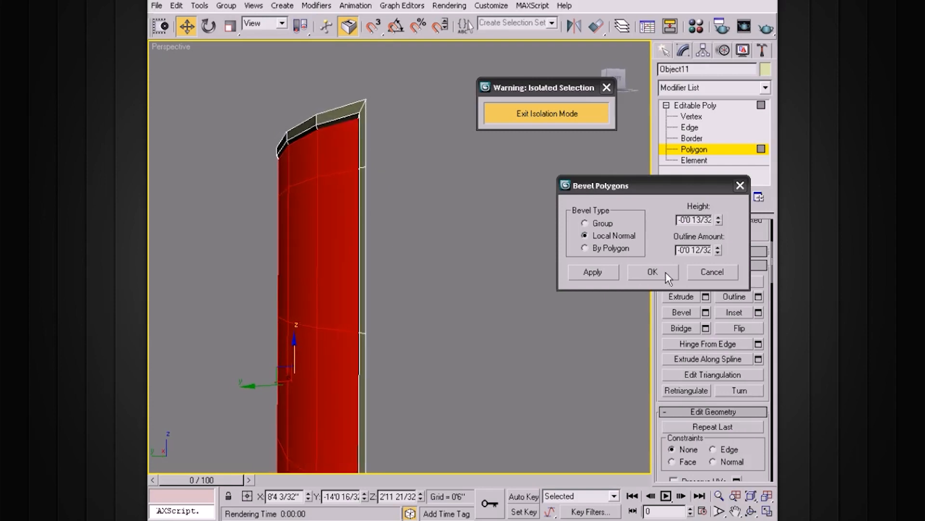
middle_click_drag(475, 266, 533, 269, "alt")
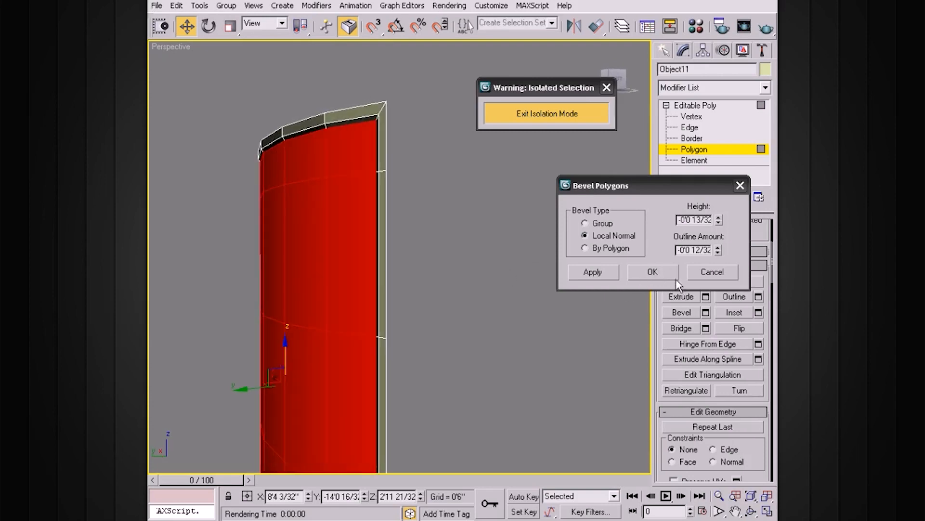
left_click(670, 277)
- Inset the recessed polygons as a group by 0'0 5/32"
left_click(758, 312)
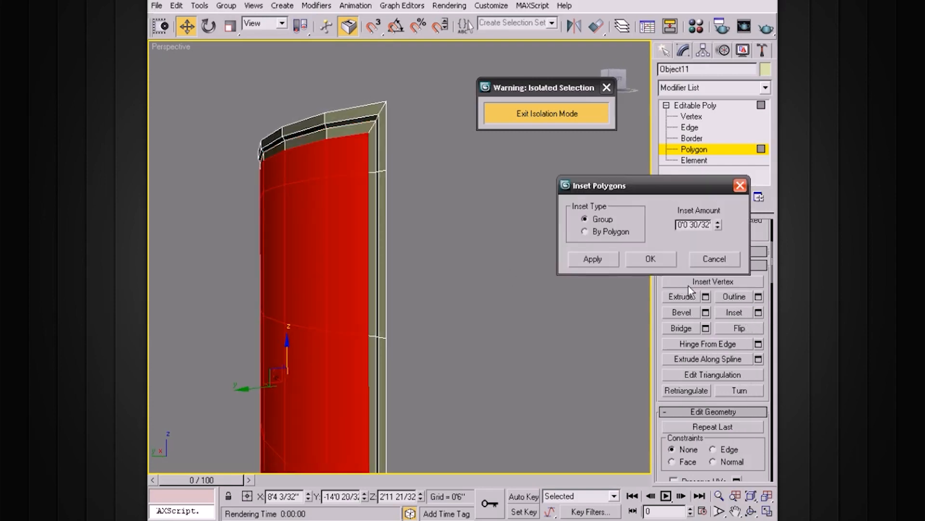
left_click_drag(719, 227, 713, 274)
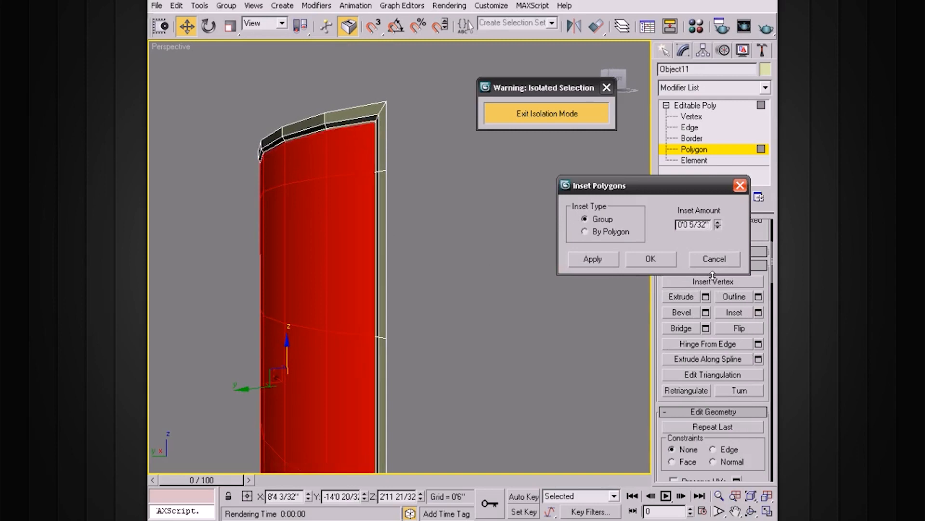
left_click(650, 258)
- Chamfer the edge loop at the outer rim of the recess by 0'0 3/32" with 2 segments
middle_click_drag(470, 236, 483, 264, "alt")
middle_click_drag(483, 264, 477, 262, "alt")
scroll(477, 261, "up", 3)
middle_click_drag(458, 229, 469, 287, "alt")
middle_click_drag(469, 287, 470, 279, "alt")
scroll(470, 277, "up", 3)
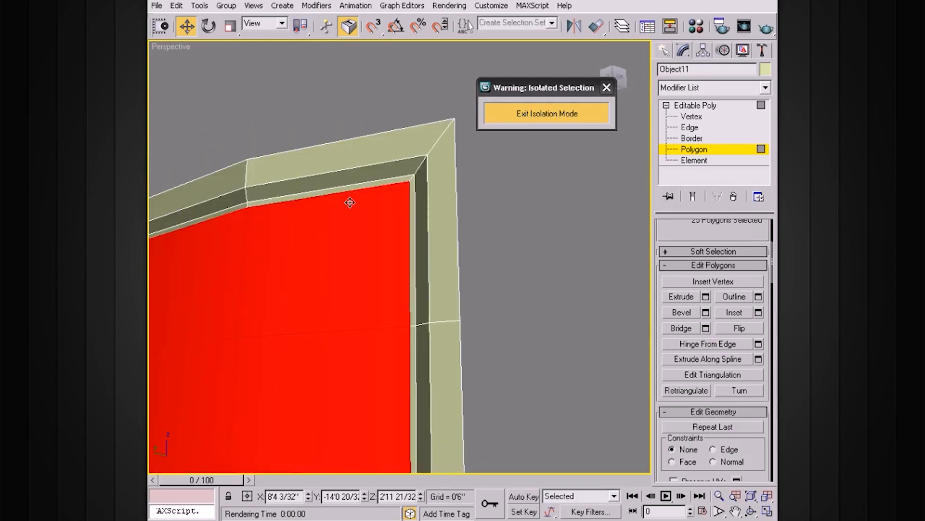
middle_click_drag(332, 162, 340, 191, "alt")
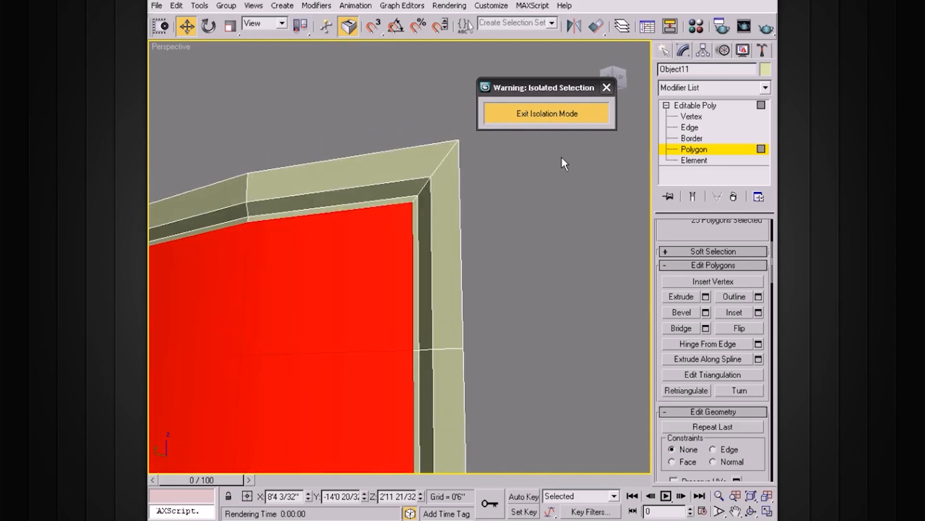
left_click(690, 128)
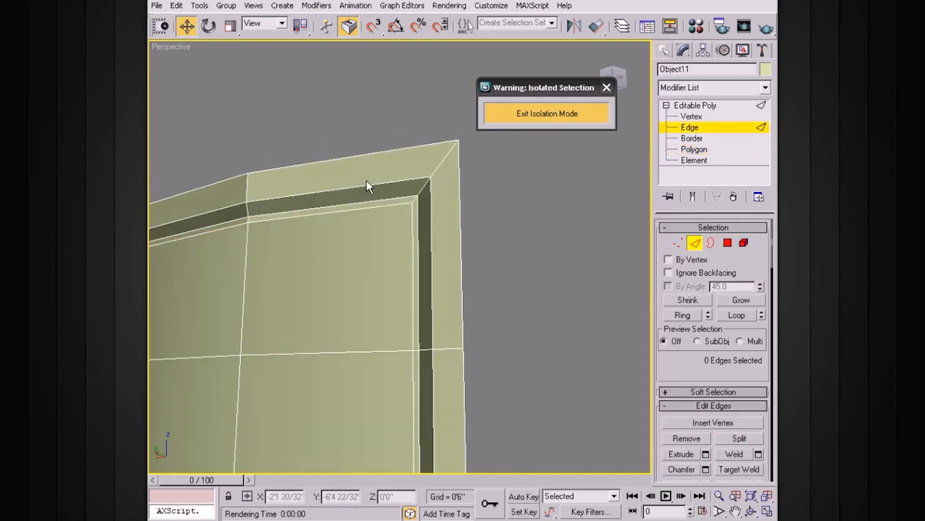
left_click(368, 182)
left_click(737, 315)
middle_click_drag(538, 254, 532, 240, "alt")
left_click_drag(703, 372, 697, 278)
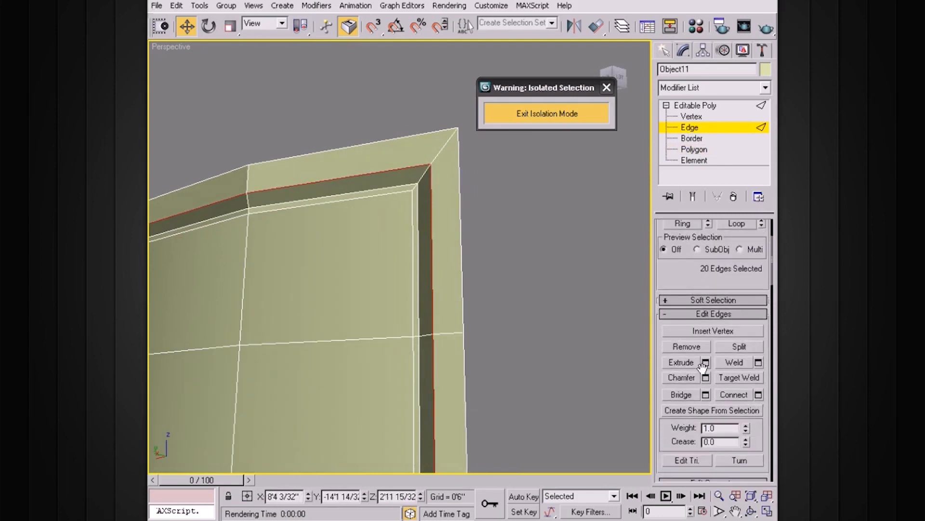
left_click(705, 377)
left_click_drag(617, 220, 618, 193)
left_click(682, 216)
left_click_drag(619, 223, 617, 219)
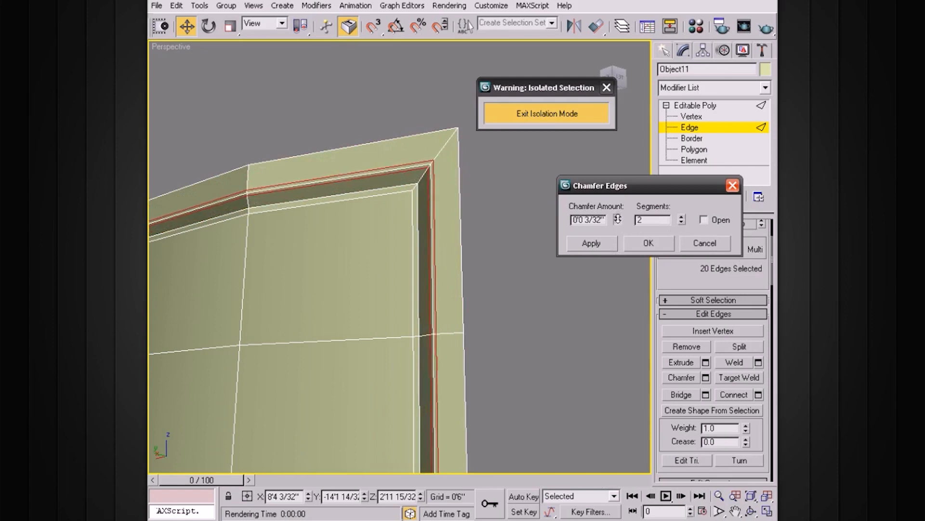
left_click(651, 245)
- Chamfer the edge loop at the inner foot of the recess by 0'0 1/32" with 2 segments
middle_click_drag(494, 210, 503, 198, "alt")
key("ctrl+s")
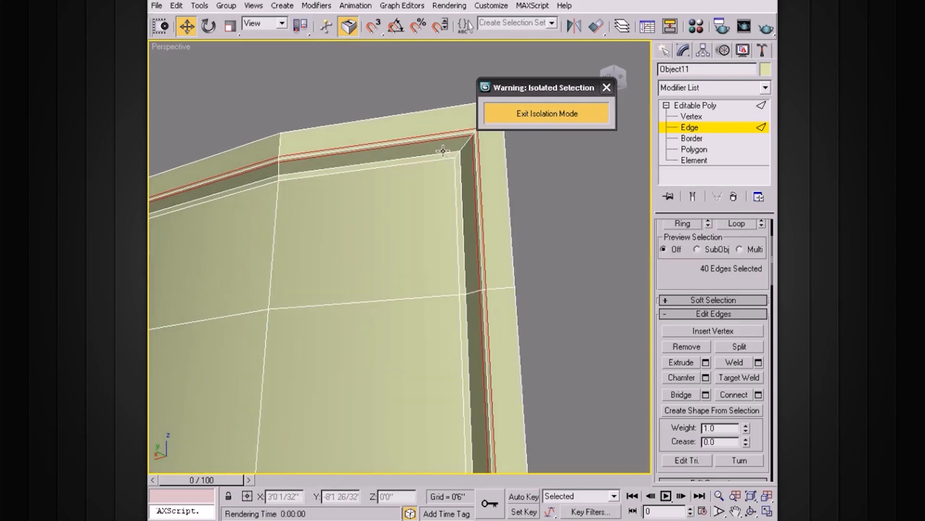
left_click(443, 152)
left_click(736, 225)
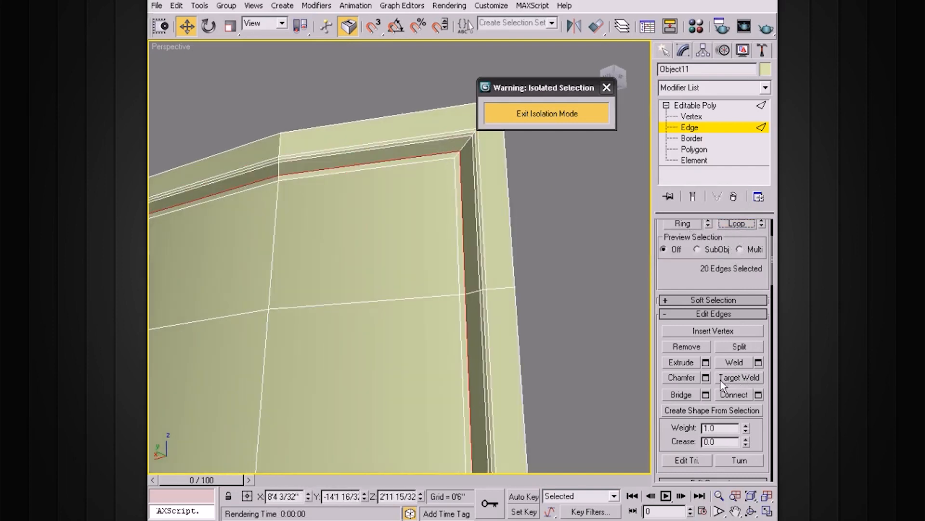
left_click(706, 378)
left_click(617, 222)
left_click(617, 222)
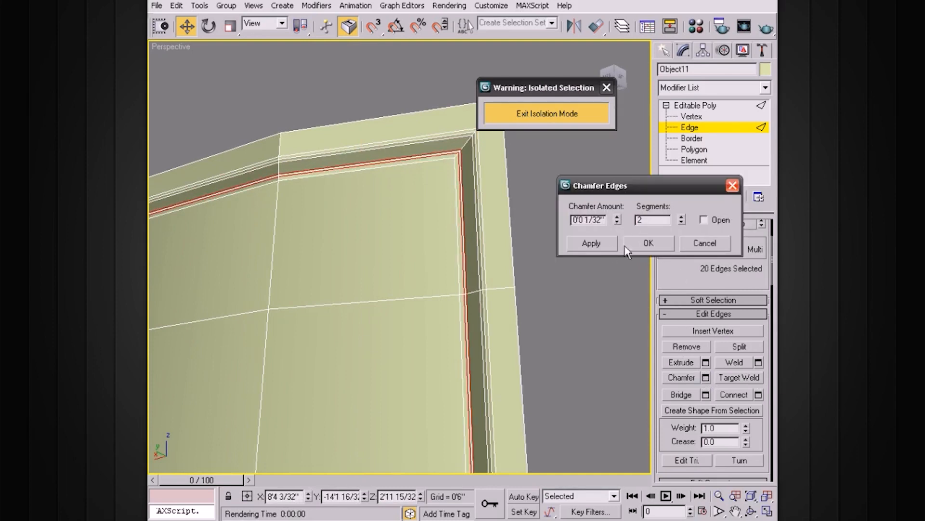
left_click(626, 244)
- Connect the ring of edges across the frame's face with 1 segment and a slide of -71, placing a loop near the outer border
middle_click_drag(551, 217, 544, 231)
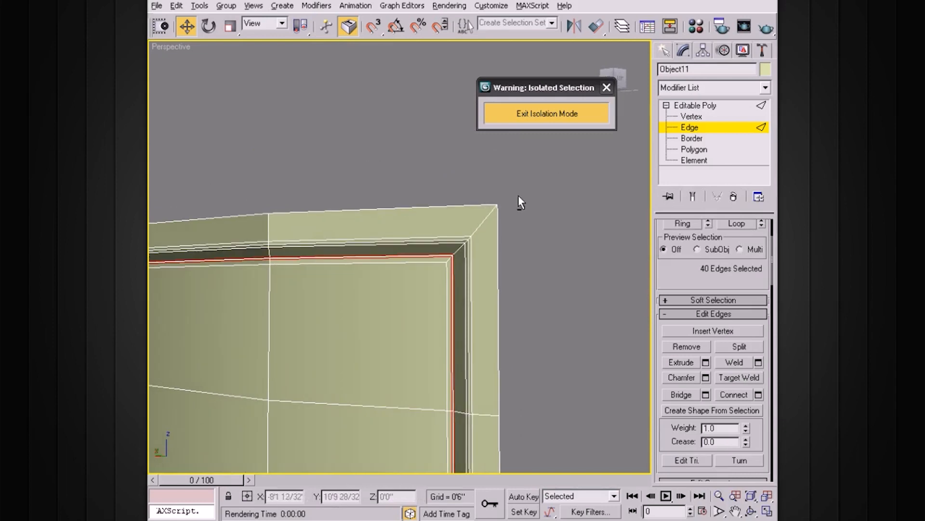
left_click(487, 214)
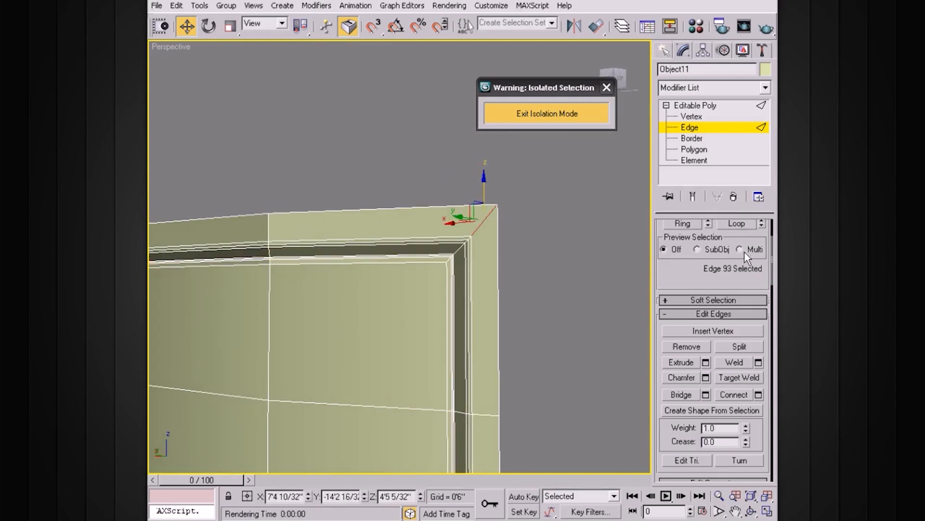
left_click(681, 224)
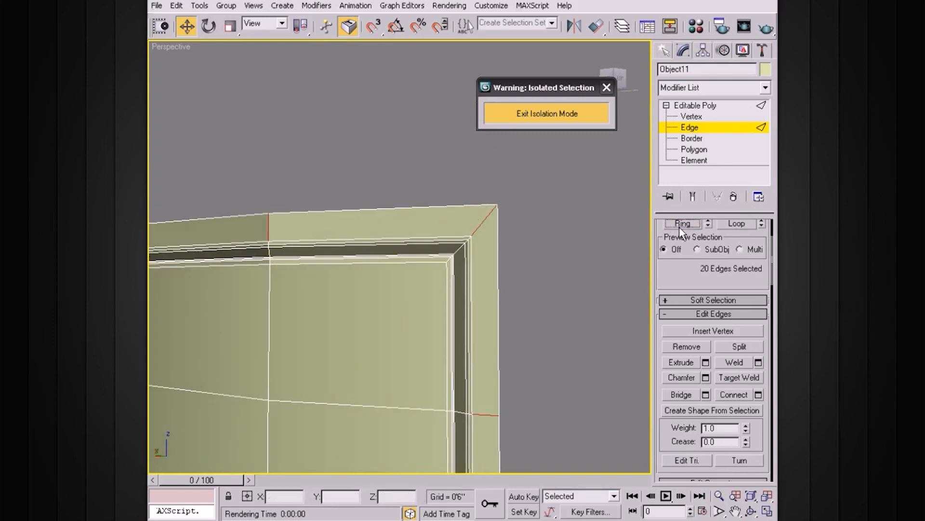
left_click(758, 394)
left_click_drag(734, 245, 713, 339)
left_click(651, 281)
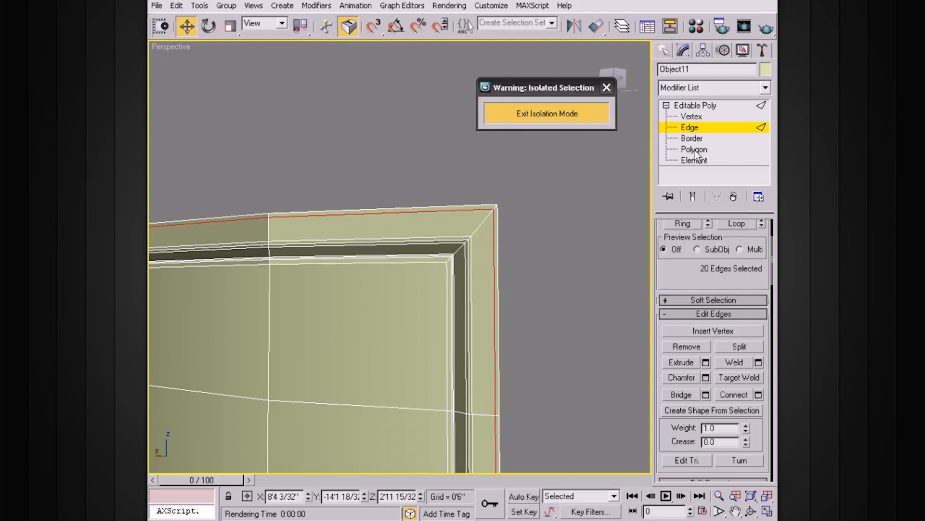
- Preview the whole panel with NURMS subdivision, check the rounded frame corner, and turn the subdivision off again
left_click(670, 106)
left_click(668, 106)
middle_click_drag(526, 223, 509, 216, "alt")
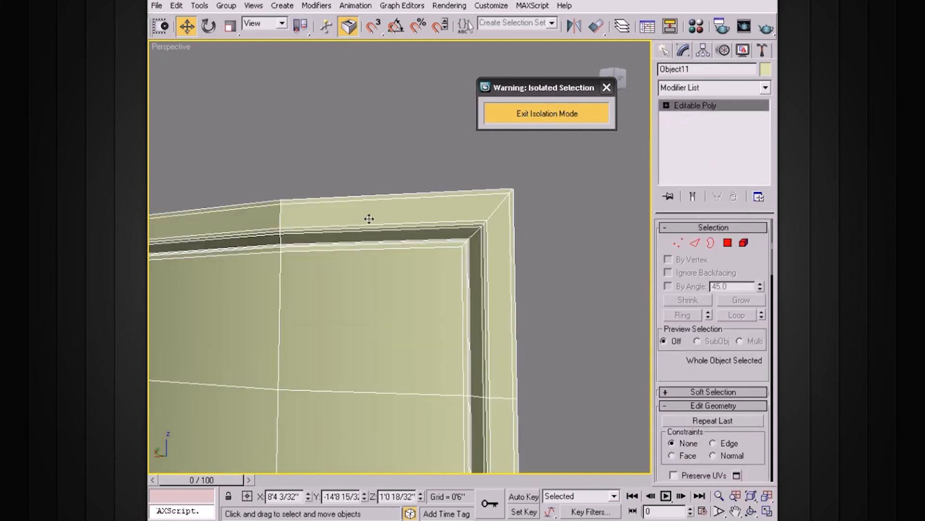
mouse_move(480, 251)
middle_mouse_down("alt")
mouse_move(490, 252)
mouse_move(490, 275)
mouse_move(500, 222)
mouse_move(470, 241)
middle_mouse_up("alt")
middle_click_drag(501, 271, 502, 212)
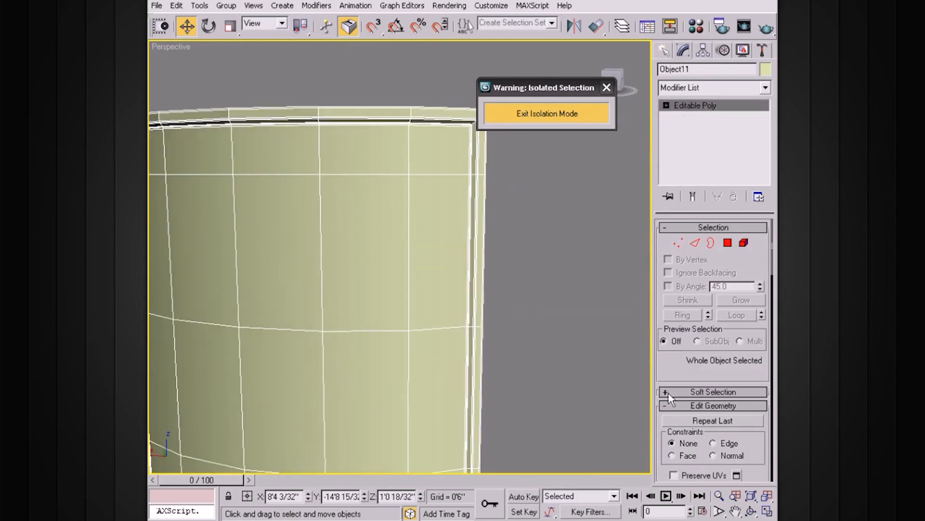
left_click_drag(693, 373, 681, 208)
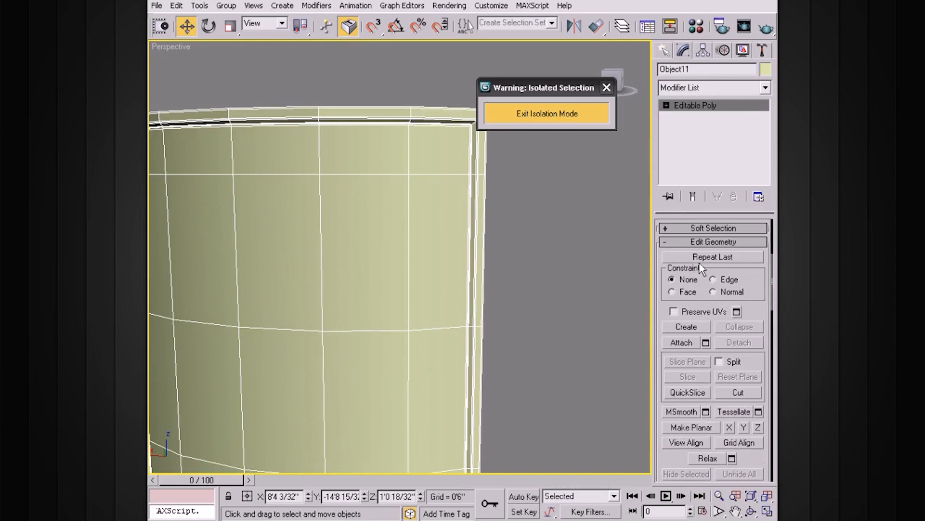
left_click(711, 242)
left_click(671, 286)
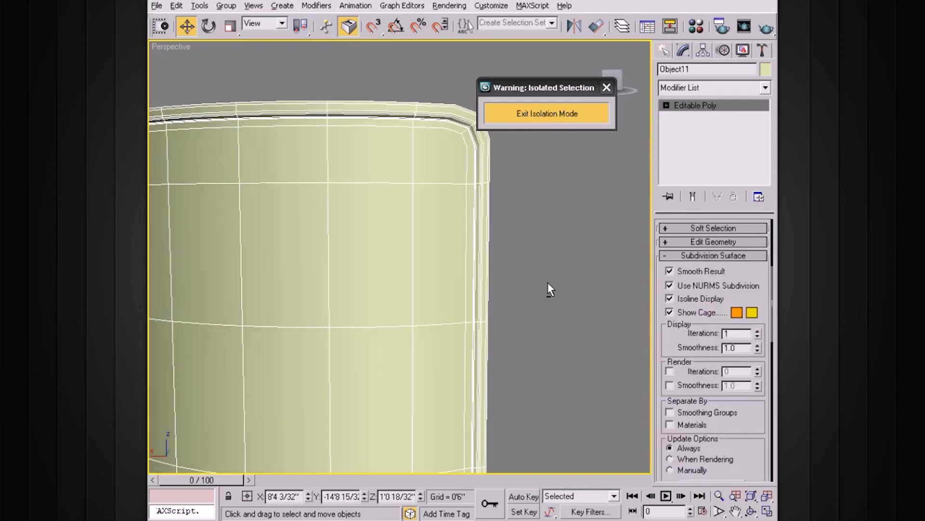
middle_click_drag(493, 173, 455, 176, "alt")
left_click(670, 285)
- Connect the ring of horizontal edges in the panel's right-hand column with 1 segment and a slide of -88, adding a vertical loop beside the frame
middle_click_drag(461, 112, 457, 169, "alt")
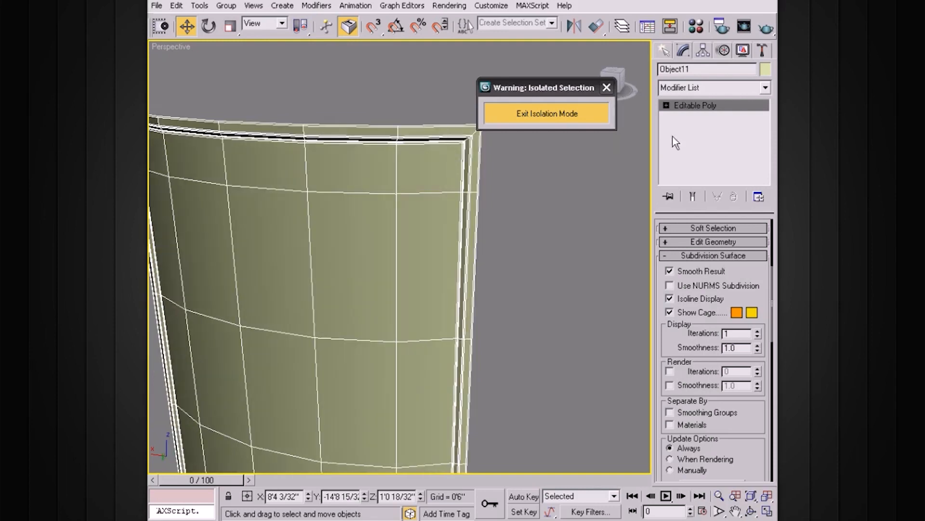
left_click(667, 105)
left_click(692, 127)
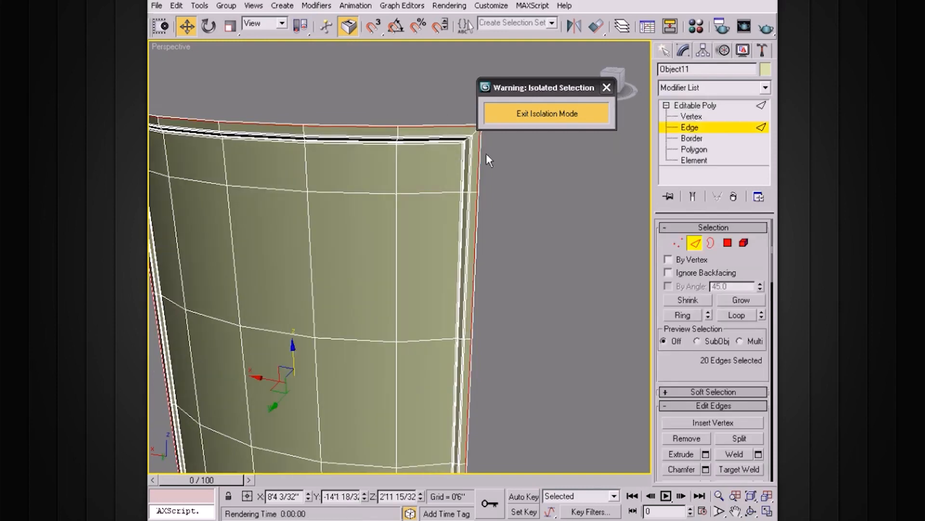
left_click_drag(433, 102, 443, 161)
left_click(691, 315)
scroll(747, 347, "down", 5)
left_click(758, 393)
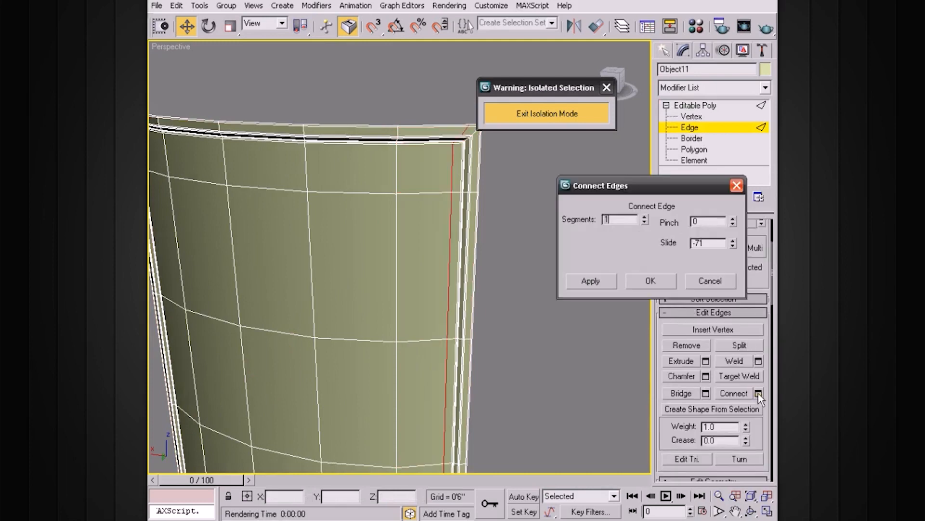
middle_click_drag(512, 243, 485, 238, "alt")
left_click_drag(733, 245, 733, 264)
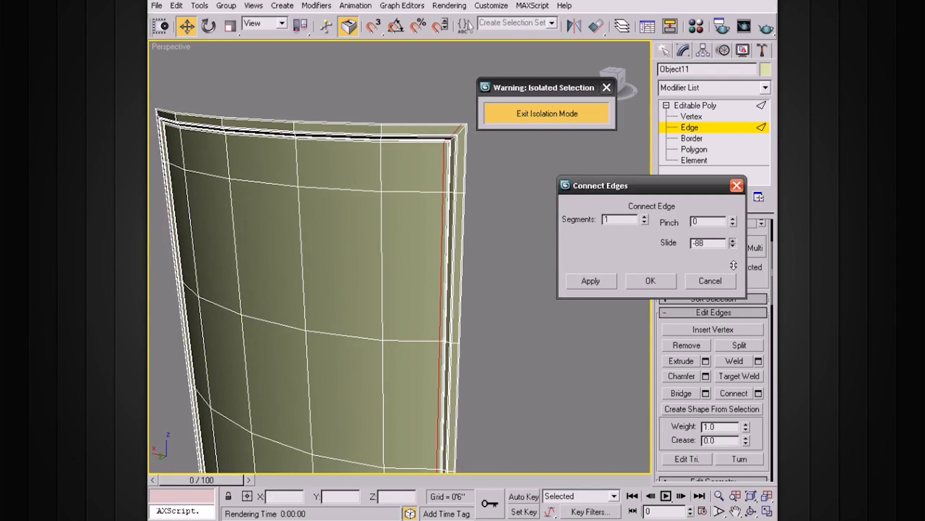
left_click(650, 280)
- Connect the horizontal edges in the panel's left-hand column with 1 segment and a slide of 88, adding a vertical loop beside the frame
middle_click_drag(440, 246, 394, 226, "alt")
left_click_drag(325, 220, 325, 220)
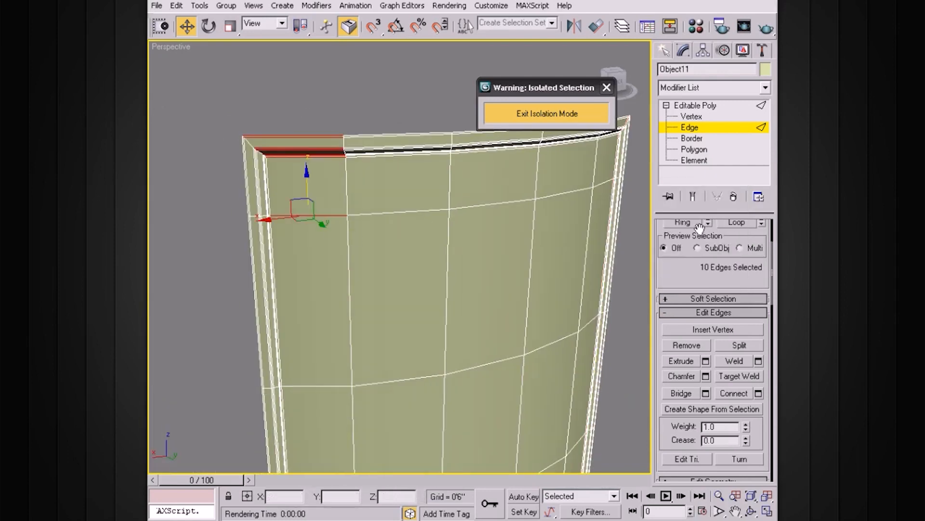
left_click(684, 223)
left_click(758, 394)
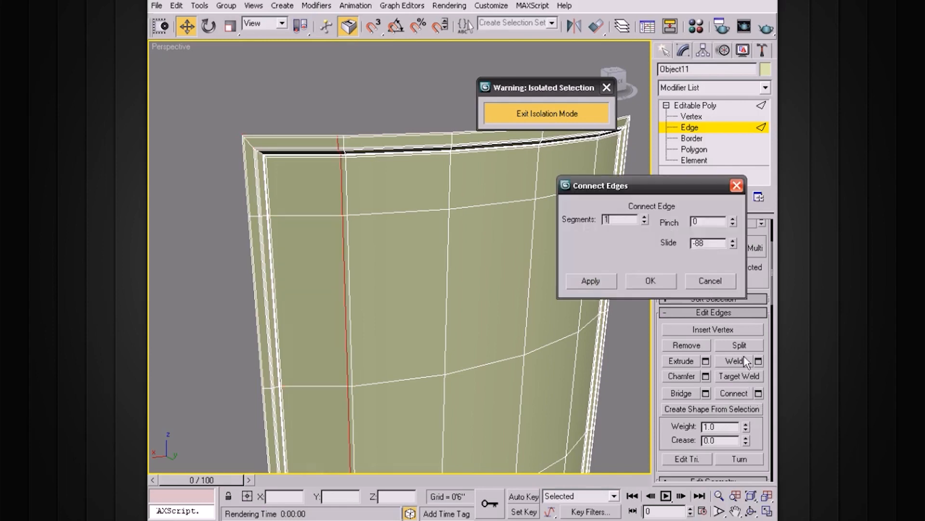
left_click_drag(733, 245, 703, 3)
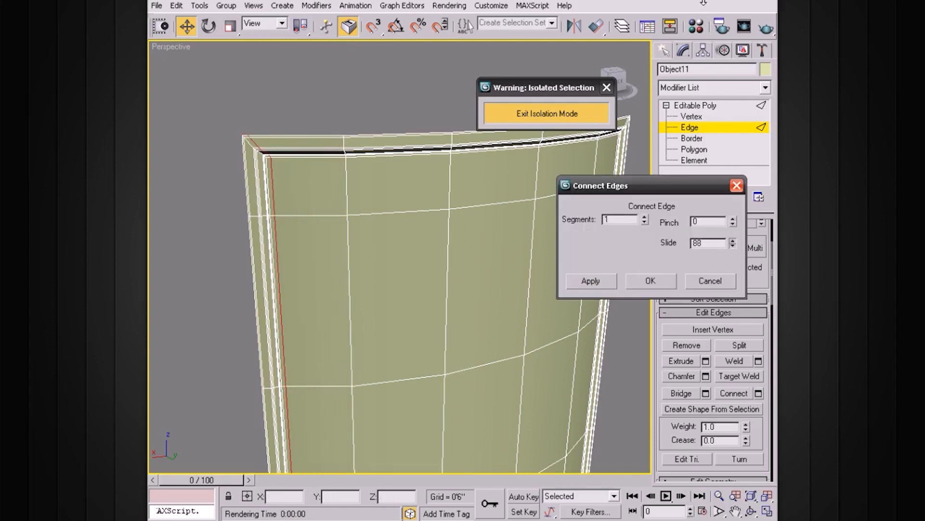
left_click(650, 280)
- Connect the vertical edges in the panel's top row with 1 segment and a slide of 88, adding a horizontal loop below the upper frame
scroll(565, 245, "down", 5)
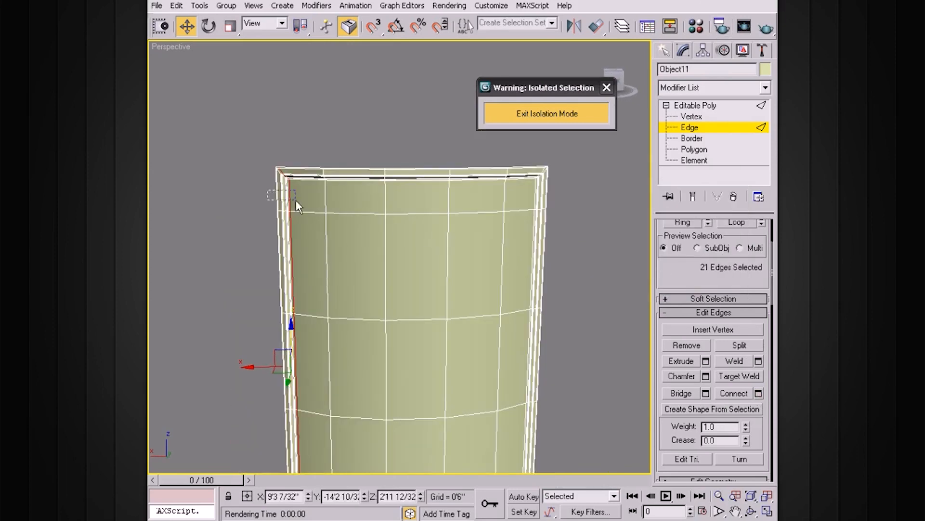
left_click_drag(296, 200, 296, 201)
left_click(684, 223)
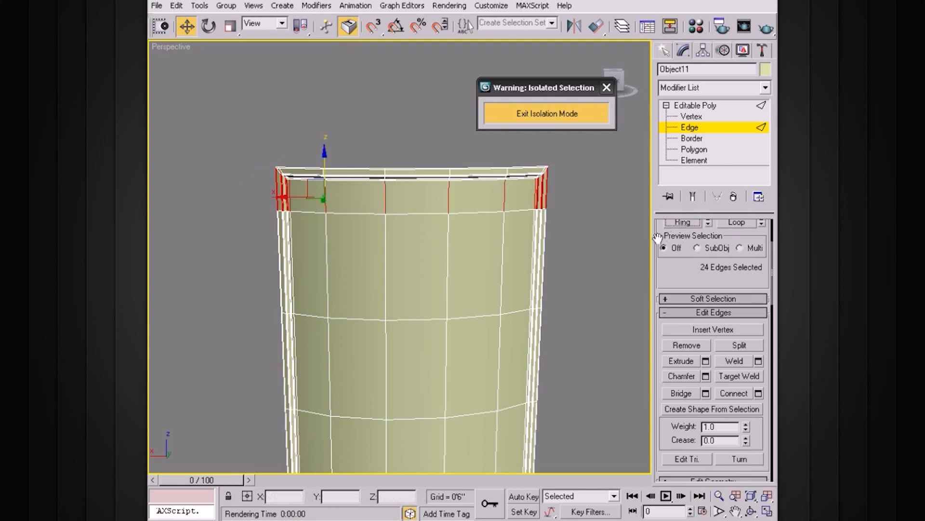
left_click(758, 392)
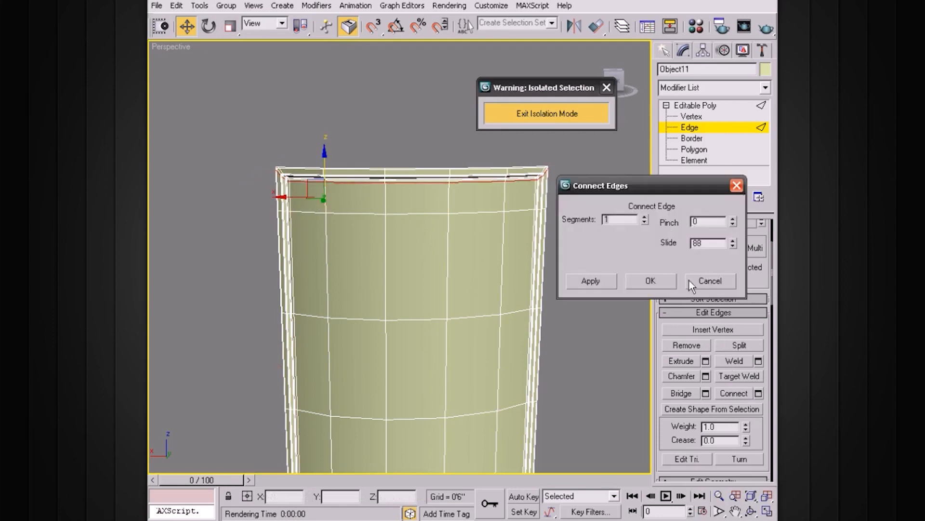
left_click(659, 278)
- Connect the vertical edges in the panel's bottom row with 1 segment and a slide of -88, adding a horizontal loop above the lower frame
middle_click_drag(579, 292, 511, 252, "alt")
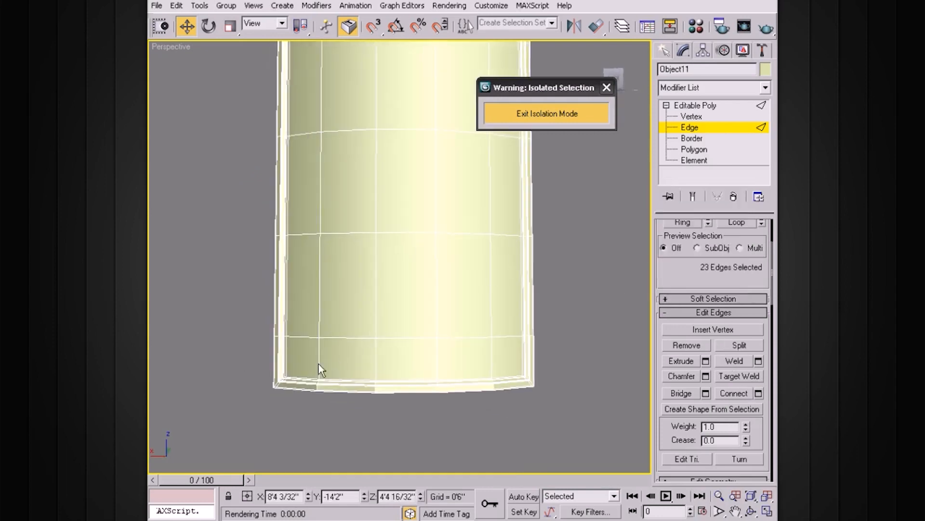
left_click_drag(331, 357, 541, 371)
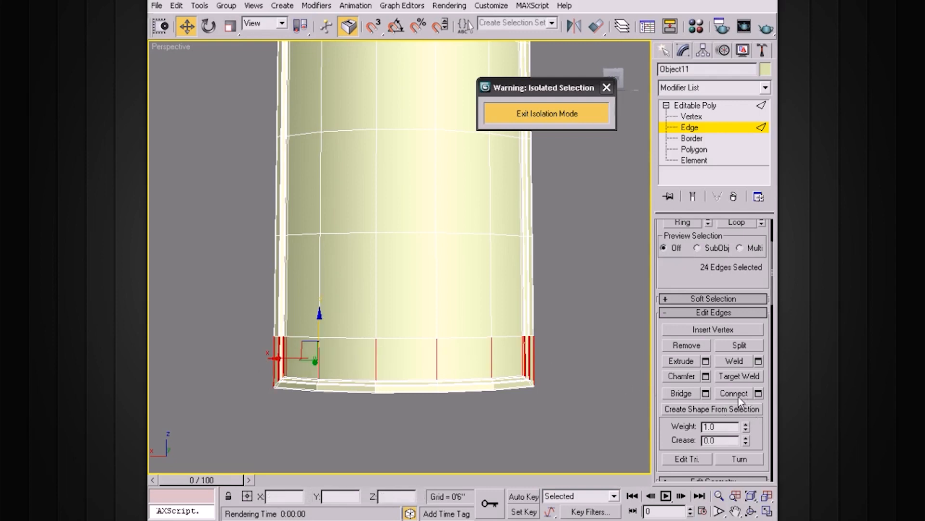
left_click(758, 393)
left_click_drag(735, 246, 736, 482)
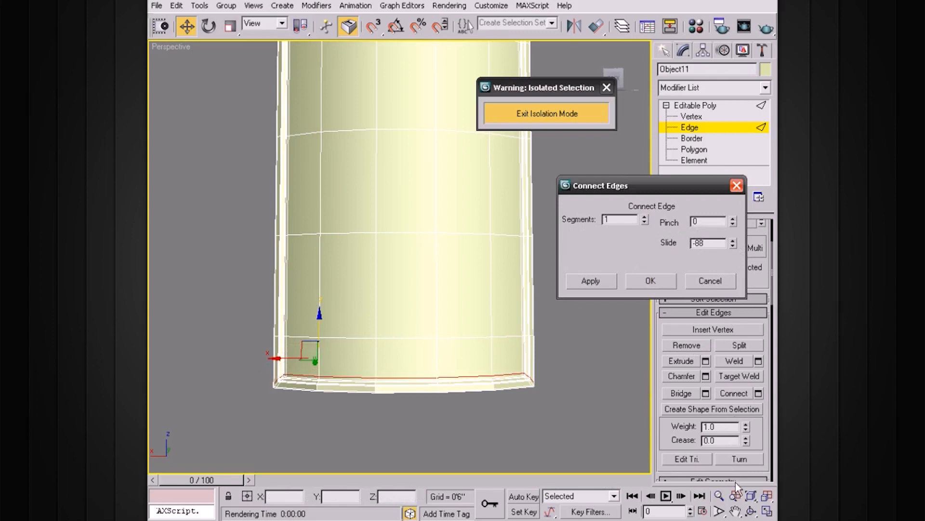
left_click(649, 284)
middle_click_drag(603, 268, 559, 250, "alt")
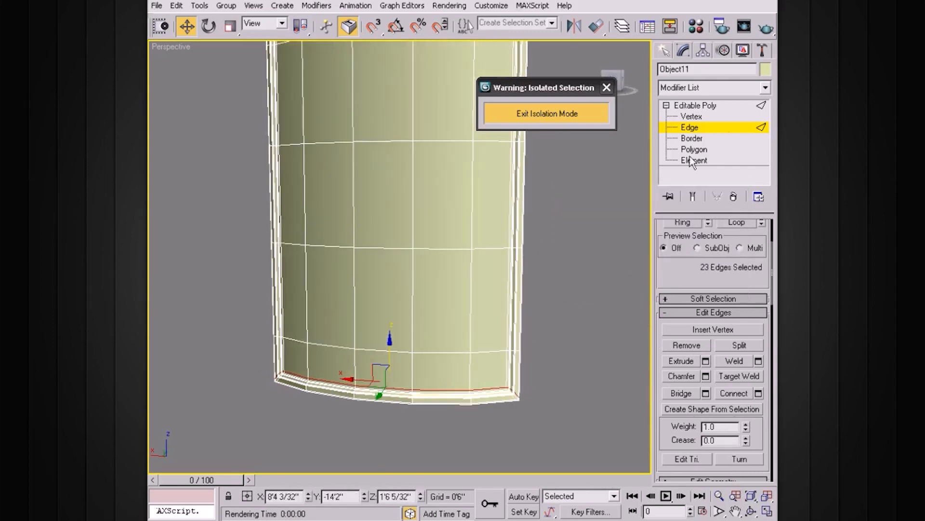
- Turn on NURMS subdivision for the whole panel, then exit isolation mode to show it unwireframed in the full scene
left_click(696, 105)
left_click(667, 106)
left_click(670, 449)
middle_click_drag(566, 374, 580, 336, "alt")
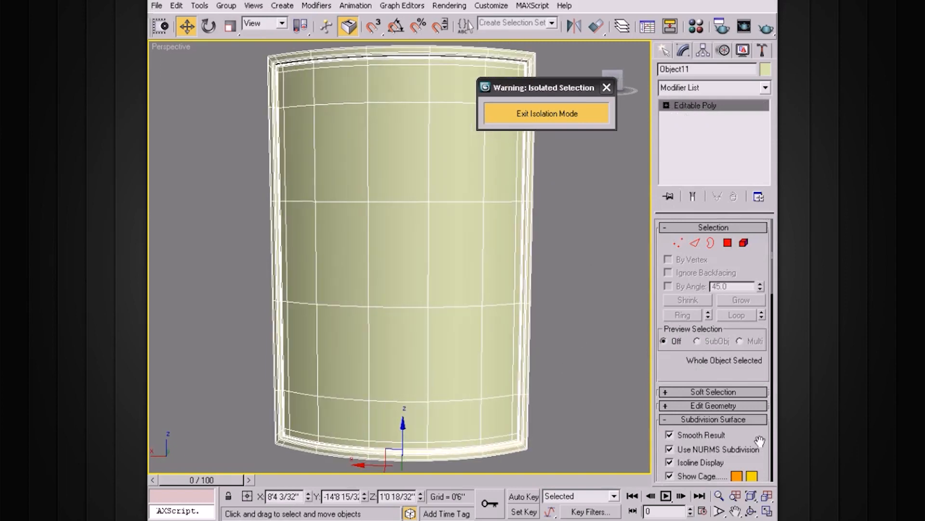
scroll(760, 441, "down", 3)
middle_click_drag(534, 295, 494, 246, "alt")
key("F4")
left_click(545, 116)
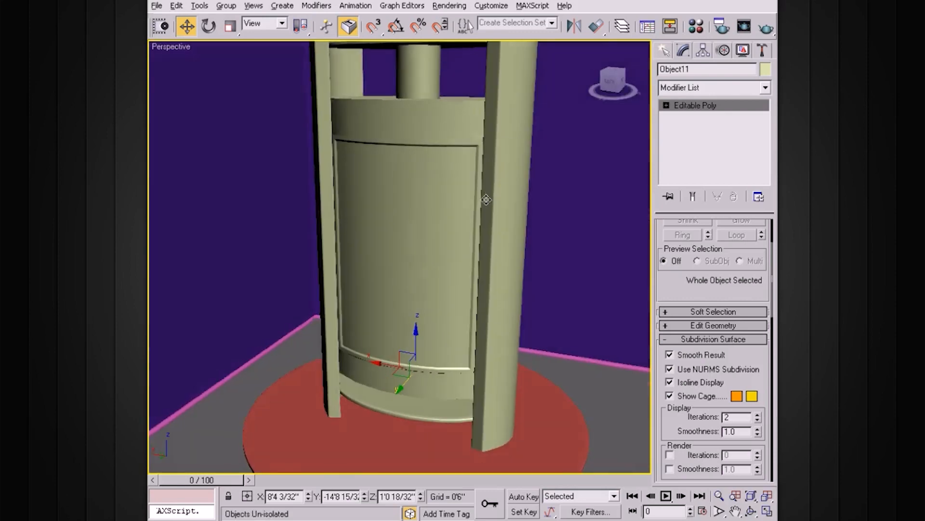
- Examine from several angles how the smoothed panel and its frame sit against the cylinder body
left_click(449, 193)
scroll(458, 180, "up", 3)
middle_click_drag(458, 180, 461, 283, "alt")
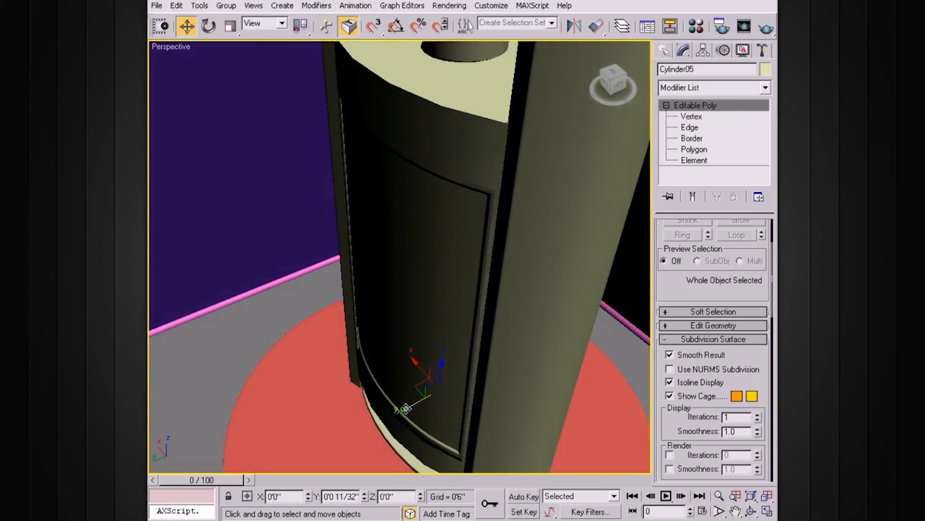
left_click(437, 249)
left_click(378, 183)
middle_click_drag(451, 250, 455, 240, "alt")
key("q")
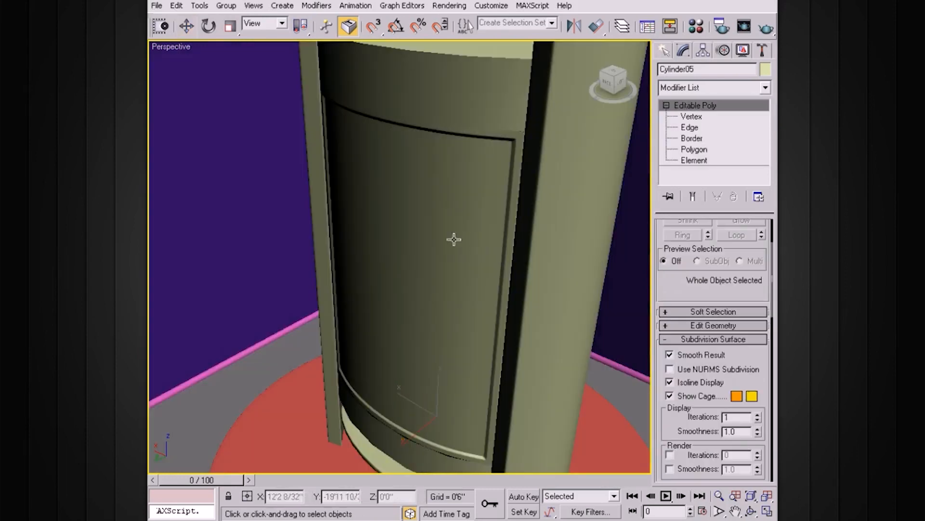
left_click(394, 191)
middle_click_drag(408, 295, 416, 272, "alt")
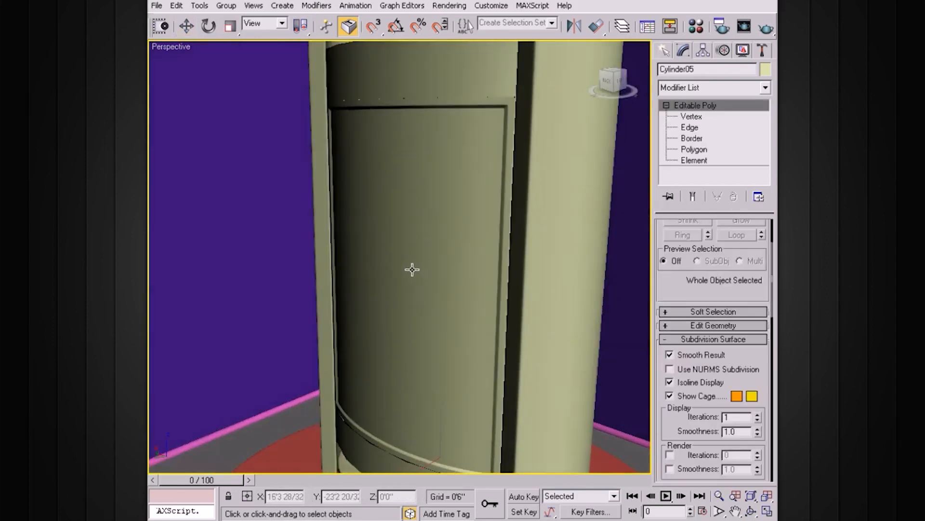
- Select the framed panel with edged faces shown and move it slightly outward from the cylinder along Y
left_click(388, 256)
left_click(367, 118)
left_click(367, 113)
left_click(372, 112)
middle_click_drag(433, 177, 439, 210, "alt")
key("w")
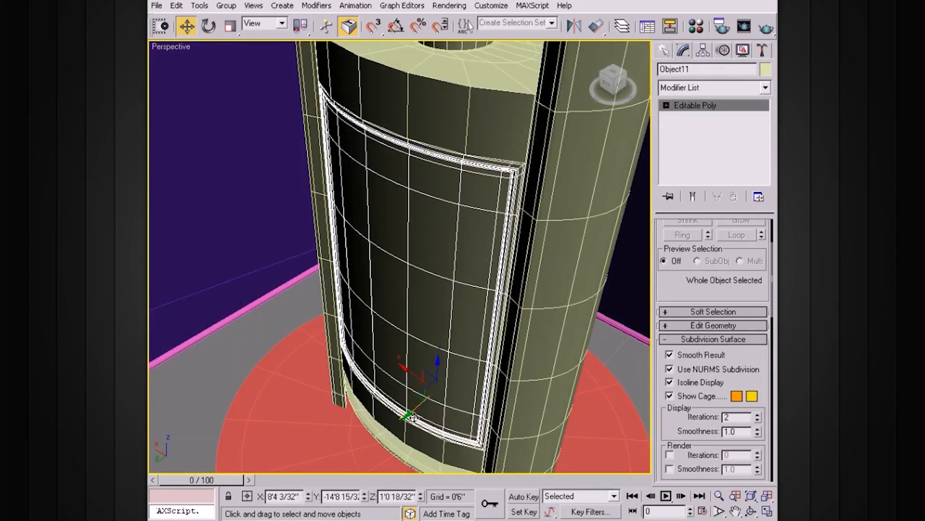
left_click_drag(403, 417, 402, 419)
mouse_move(439, 368)
middle_mouse_down("alt")
mouse_move(426, 376)
mouse_move(439, 382)
middle_mouse_up("alt")
- Turn off the panel's NURMS subdivision and select its open outer border
left_click(667, 106)
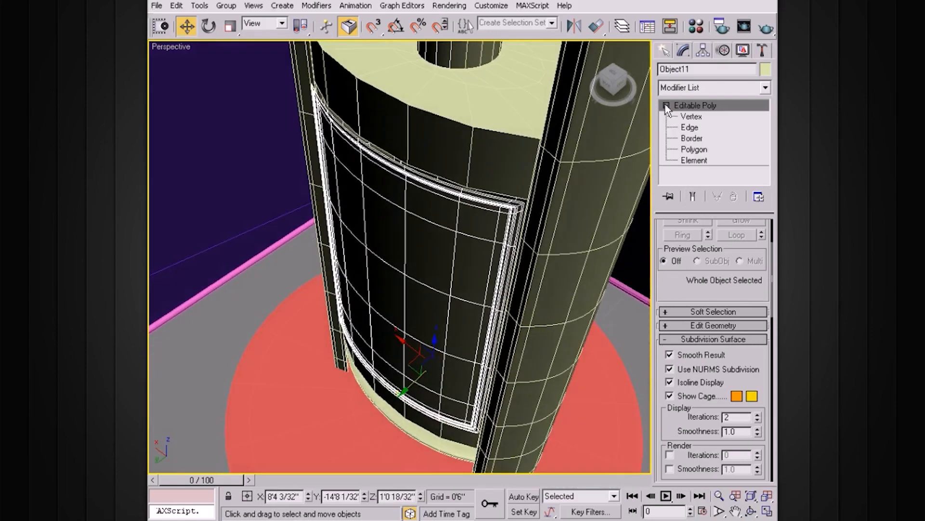
left_click(696, 138)
scroll(509, 217, "up", 4)
left_click_drag(689, 366, 689, 247)
left_click(669, 357)
middle_click_drag(562, 245, 488, 244, "alt")
left_click(464, 181)
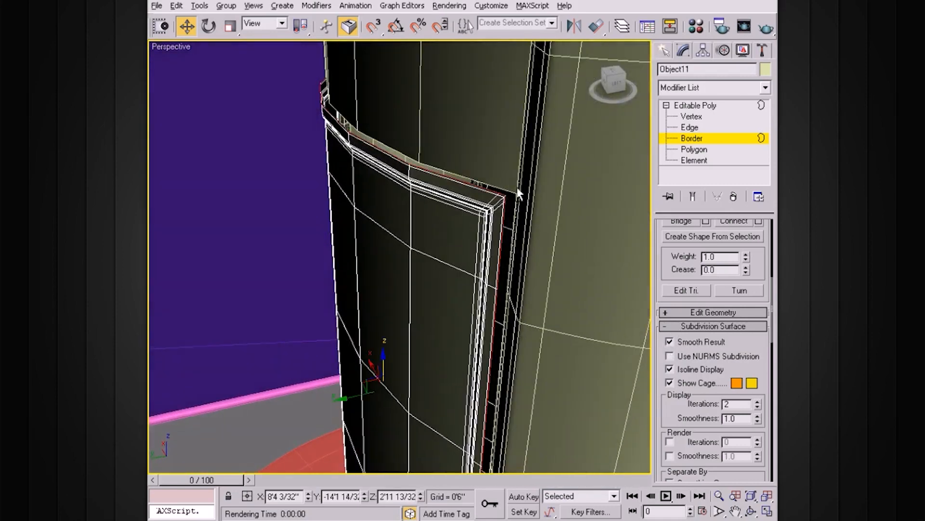
- Extend the selected outer border inward along Y with new faces so the panel's rim reaches into the cylinder
middle_click_drag(517, 189, 486, 225, "alt")
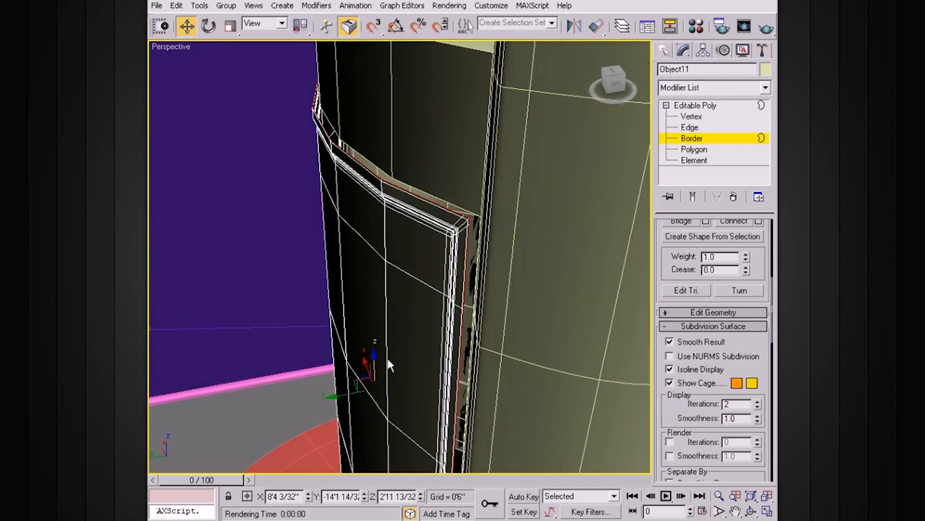
middle_click_drag(389, 356, 393, 372, "alt")
left_click_drag(331, 398, 332, 398, "shift")
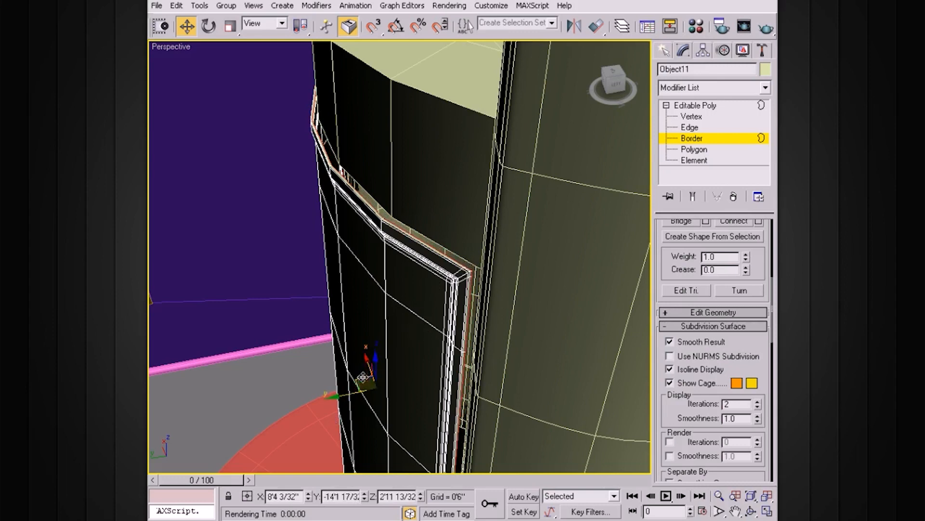
left_click_drag(338, 397, 360, 389, "shift")
middle_click_drag(408, 336, 645, 249, "alt")
- Return the panel to object level, turn NURMS subdivision back on, and check the smoothed panel without edged faces
left_click(690, 107)
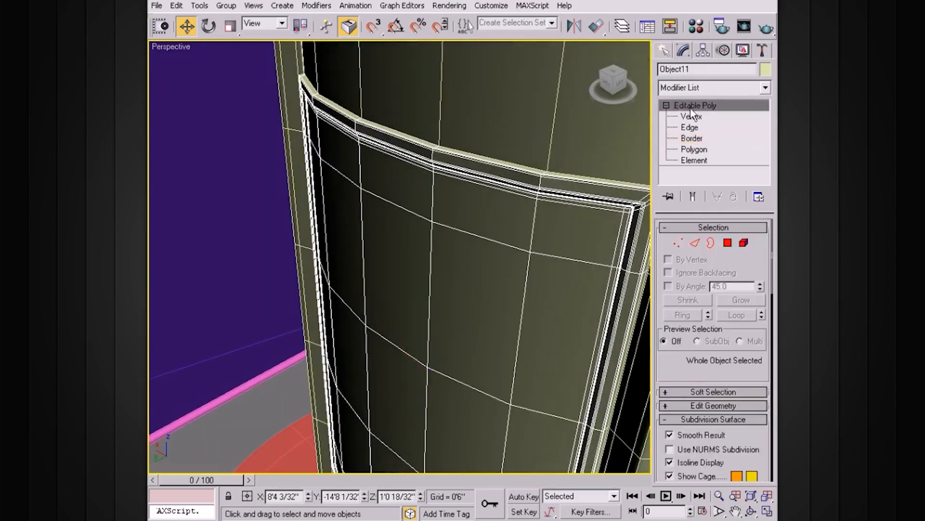
left_click(667, 105)
middle_click_drag(571, 186, 557, 187, "alt")
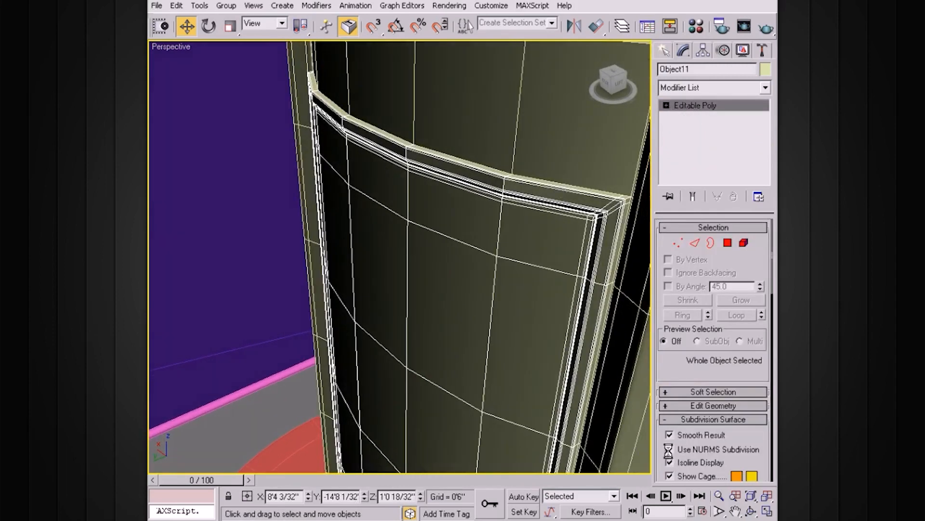
middle_click_drag(580, 337, 553, 307, "alt")
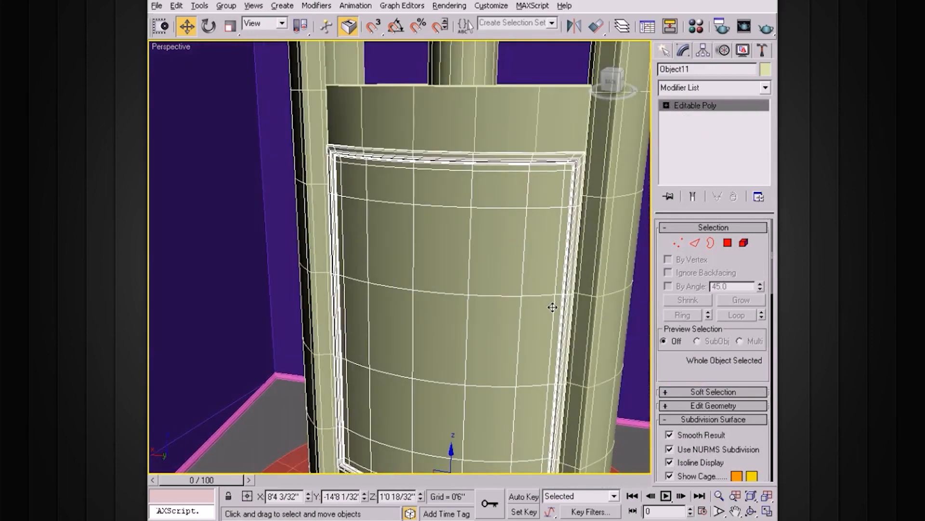
scroll(554, 304, "down", 8)
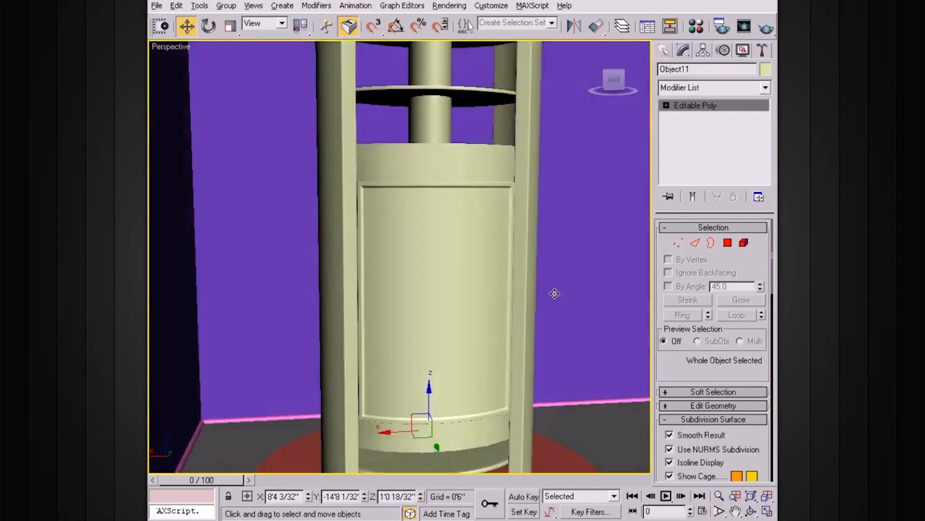
middle_click_drag(555, 293, 550, 320, "alt")
- Select the cylinder body behind the panel and display edged faces
left_click(482, 160)
middle_click_drag(516, 195, 505, 187, "alt")
key("F4")
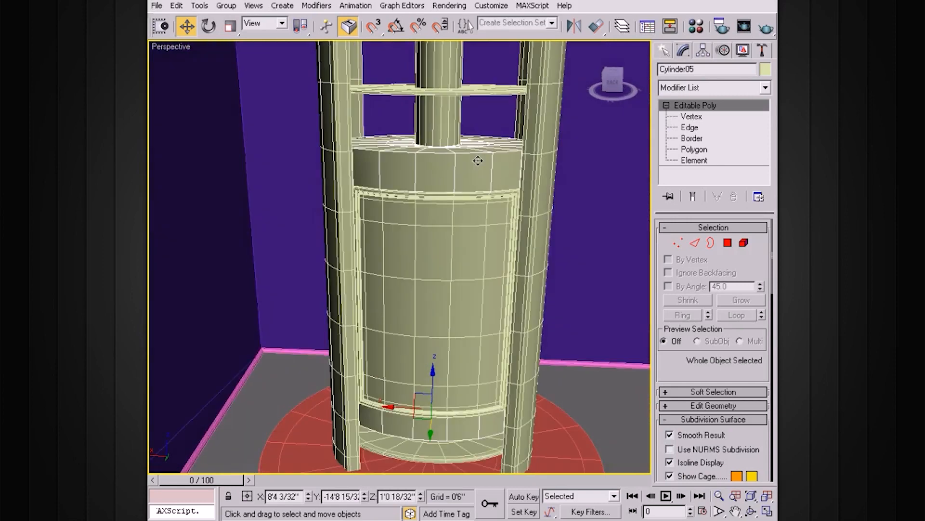
left_click(477, 160)
key("ctrl+z")
- Connect the ring of vertical edges in the cylinder's upper band, adding a supporting loop just below the top rim
mouse_move(496, 163)
middle_mouse_down("alt")
mouse_move(492, 170)
mouse_move(498, 146)
mouse_move(491, 166)
middle_mouse_up("alt")
middle_click_drag(491, 167, 485, 224)
scroll(504, 218, "up", 3)
scroll(485, 238, "up", 3)
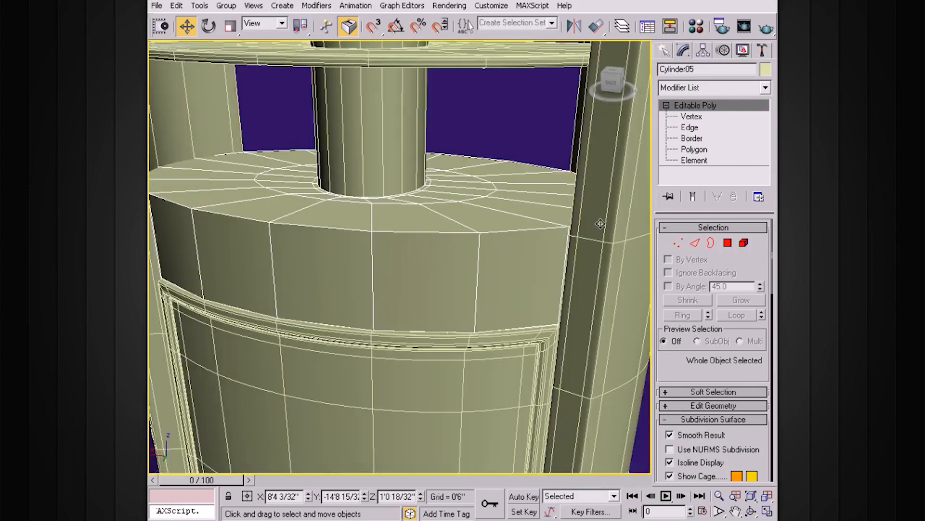
left_click(691, 128)
left_click(482, 278)
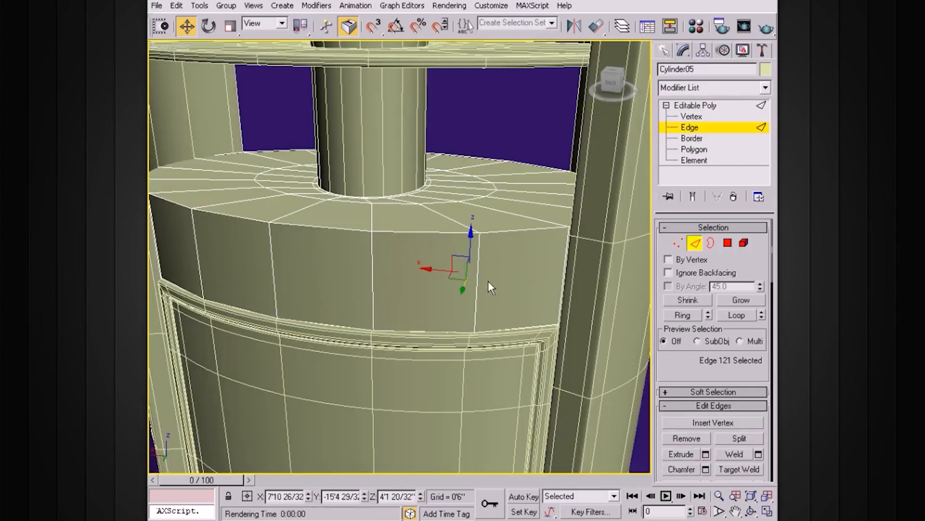
left_click(475, 299)
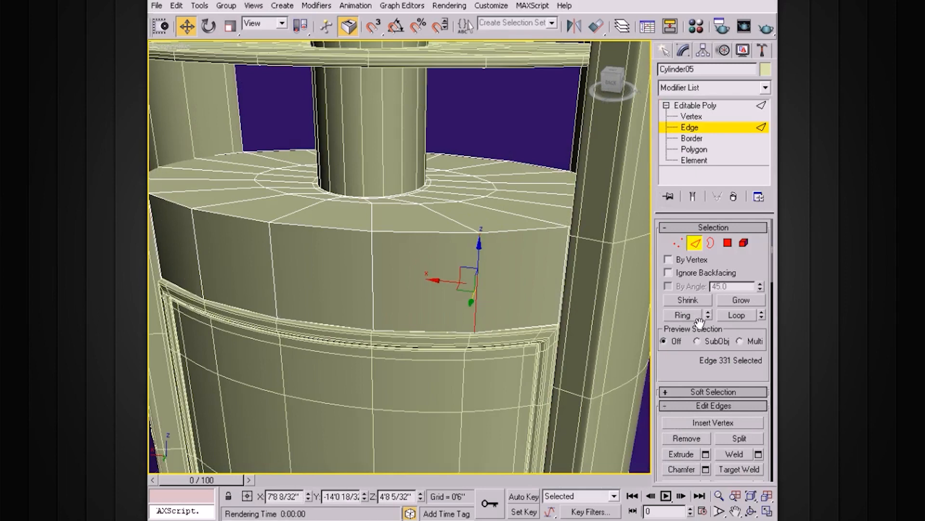
left_click(682, 316)
left_click_drag(718, 378, 719, 356)
left_click(760, 381)
left_click(651, 281)
- Connect the ring of outer radial edges on the cylinder's top cap with 1 segment and a slide of -83, beside the rim
middle_click_drag(620, 252, 617, 263, "alt")
left_click(536, 228)
scroll(694, 289, "up", 3)
left_click(683, 274)
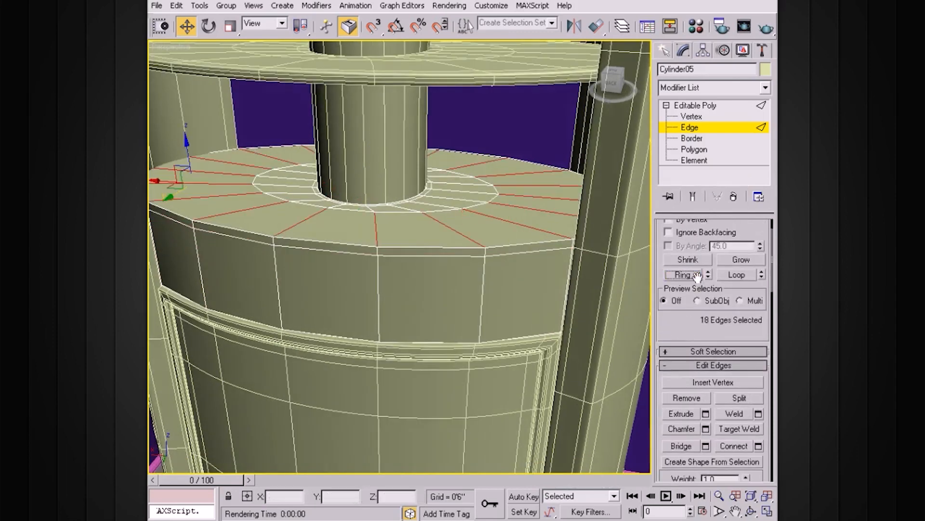
left_click(758, 446)
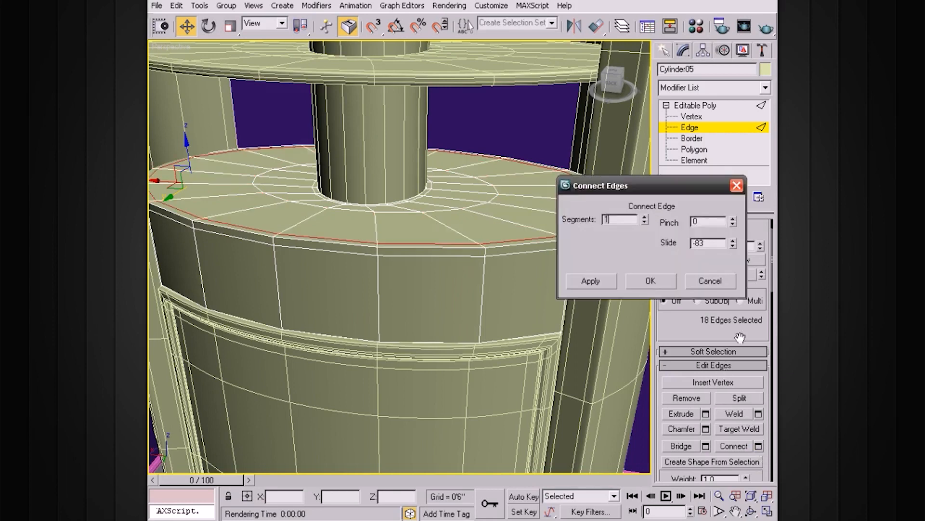
left_click(639, 279)
- Connect the ring of vertical edges in the cylinder's lower band with 1 segment and a slide of -89, just above the bottom rim
middle_click_drag(566, 256, 569, 227, "alt")
middle_click_drag(562, 291, 541, 82, "alt")
middle_click_drag(537, 237, 530, 164)
left_click(511, 154)
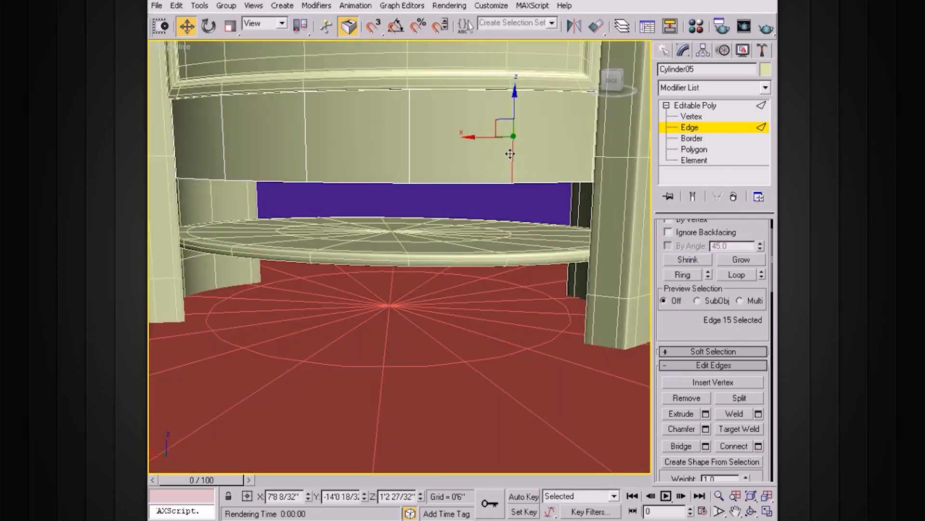
left_click(683, 274)
left_click(758, 445)
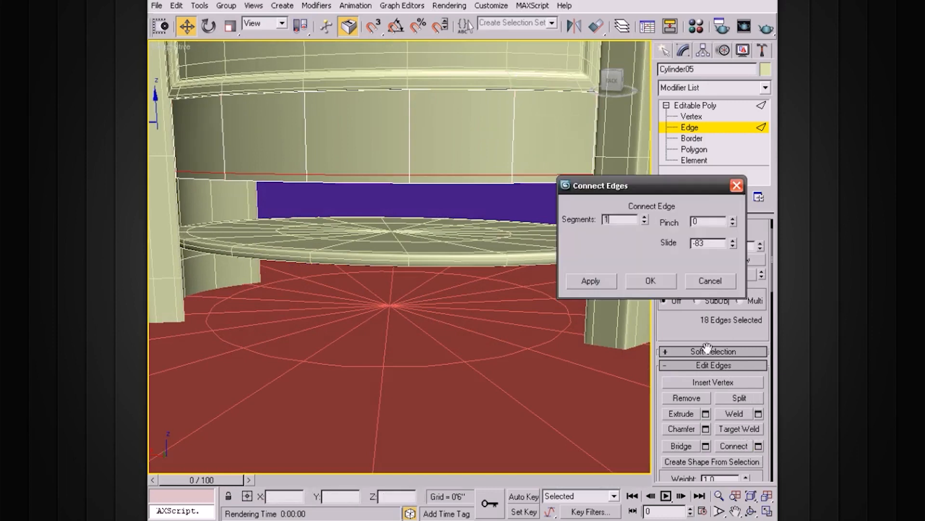
left_click_drag(734, 243, 732, 251)
left_click(651, 280)
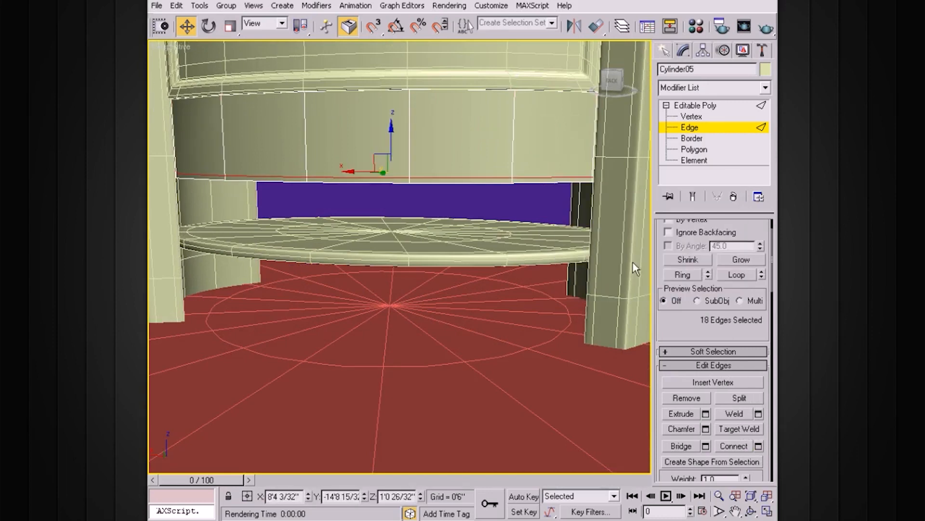
- Connect the ring of outer radial edges on the cylinder's underside with 1 segment and a slide of -89, beside the rim
middle_click_drag(579, 260, 563, 203, "alt")
left_click(487, 141)
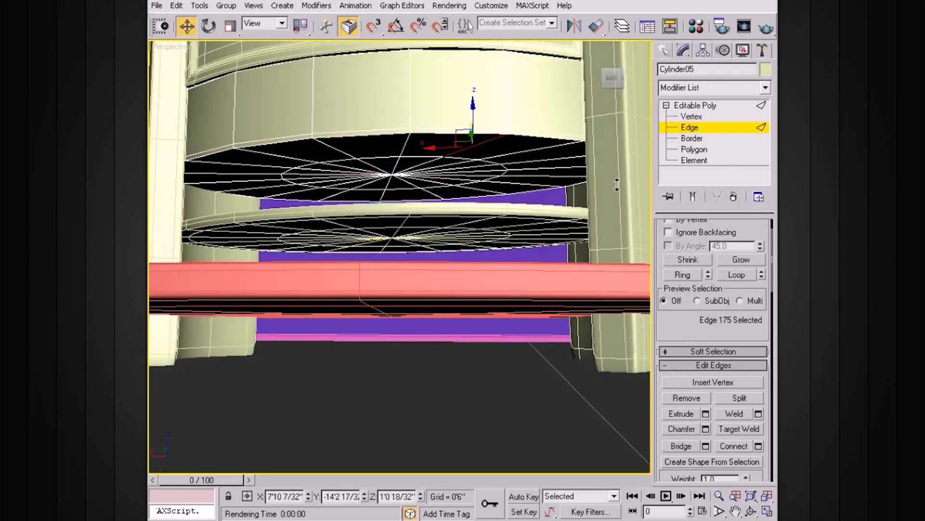
left_click(694, 276)
left_click(759, 446)
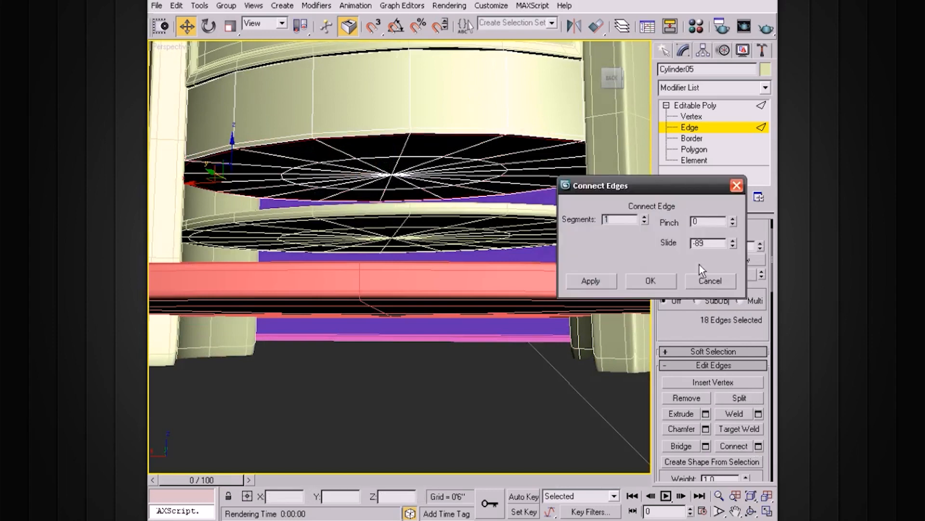
left_click(651, 280)
- Connect the vertical edges in the cylinder's lower band with 2 segments, adjusting pinch and slide to place two closely spaced loops around its middle
middle_click_drag(577, 184, 580, 233, "alt")
middle_click_drag(533, 150, 524, 192)
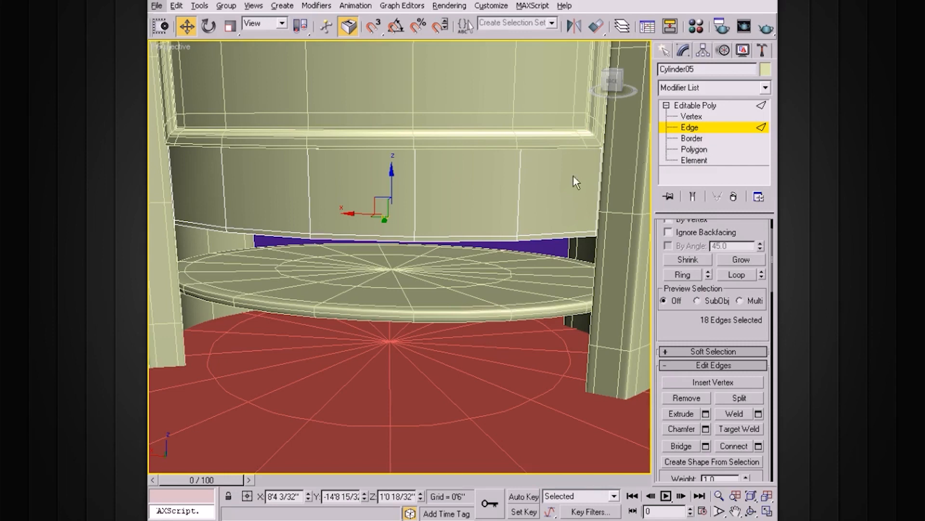
left_click(516, 204)
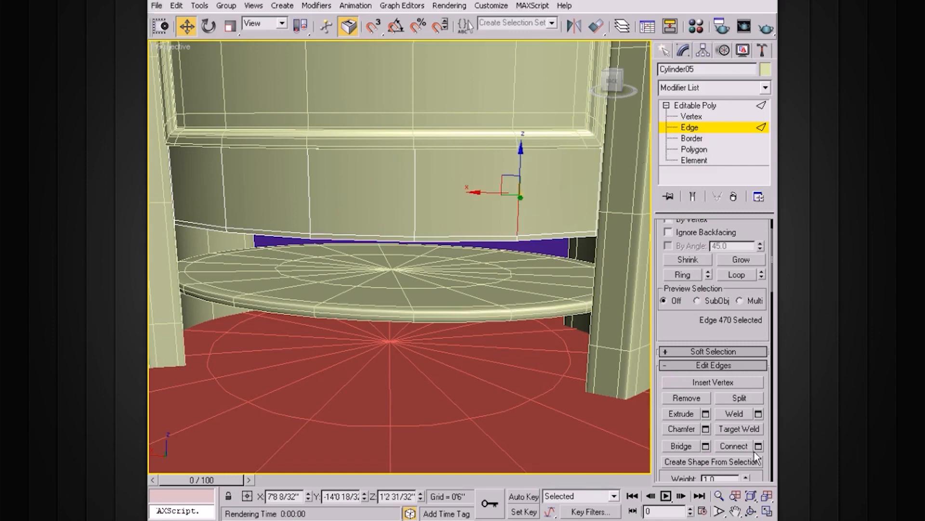
left_click(681, 275)
left_click(758, 446)
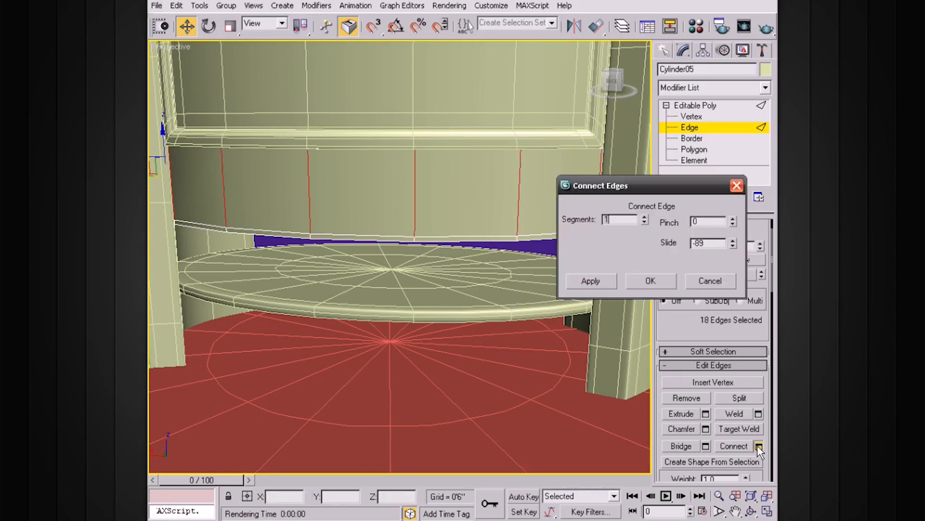
left_click_drag(735, 245, 706, 68)
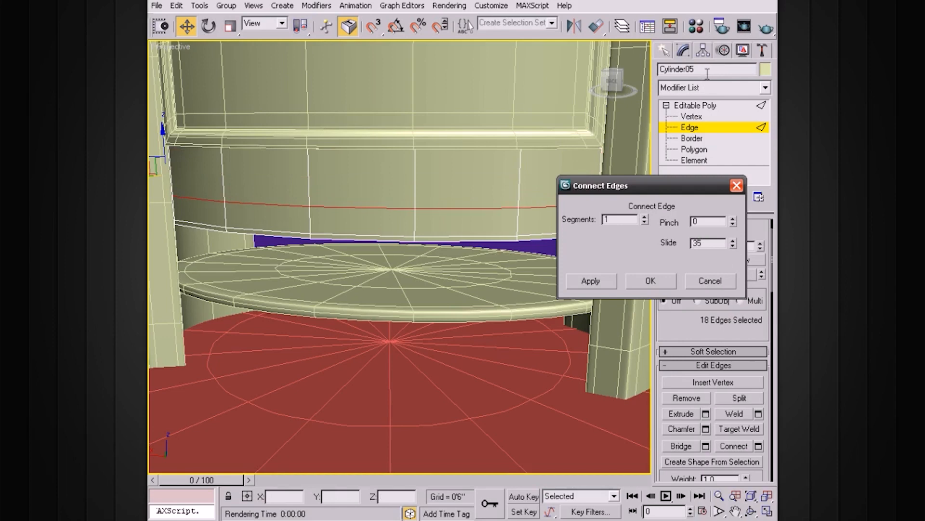
left_click(644, 217)
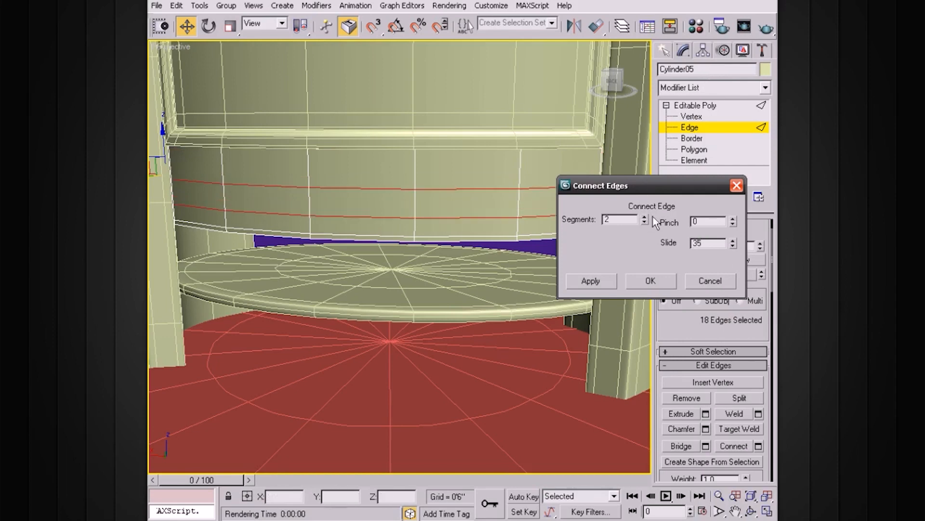
left_click_drag(733, 224, 722, 318)
left_click_drag(733, 244, 701, 73)
left_click_drag(732, 243, 722, 172)
left_click(663, 280)
scroll(572, 230, "up", 4)
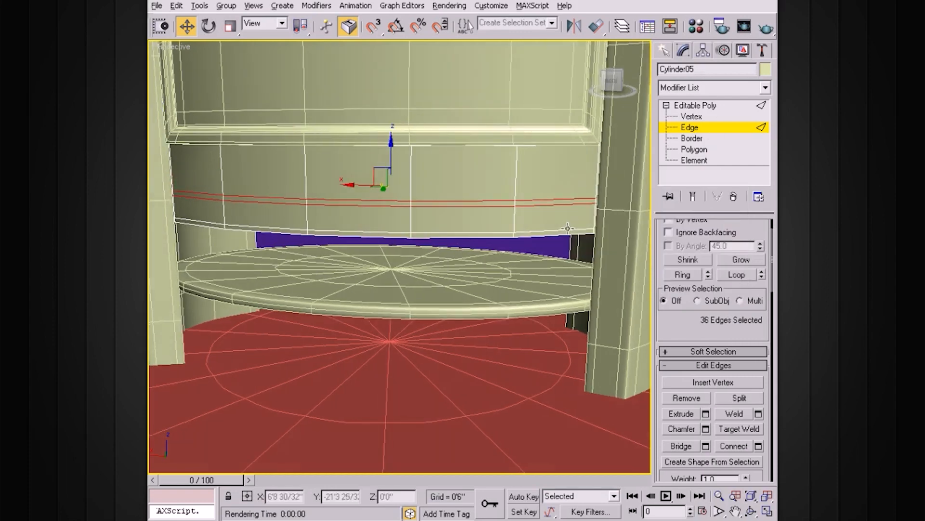
- Select the cylinder's bottom rim edge loop and add the upper of the two closely spaced loops in the lower band
left_click(542, 212)
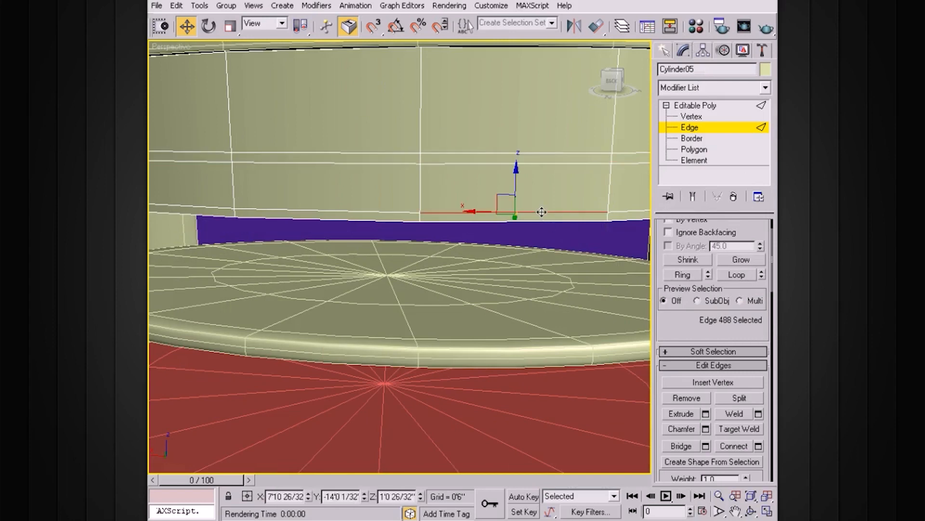
left_click(534, 222)
left_click(740, 277)
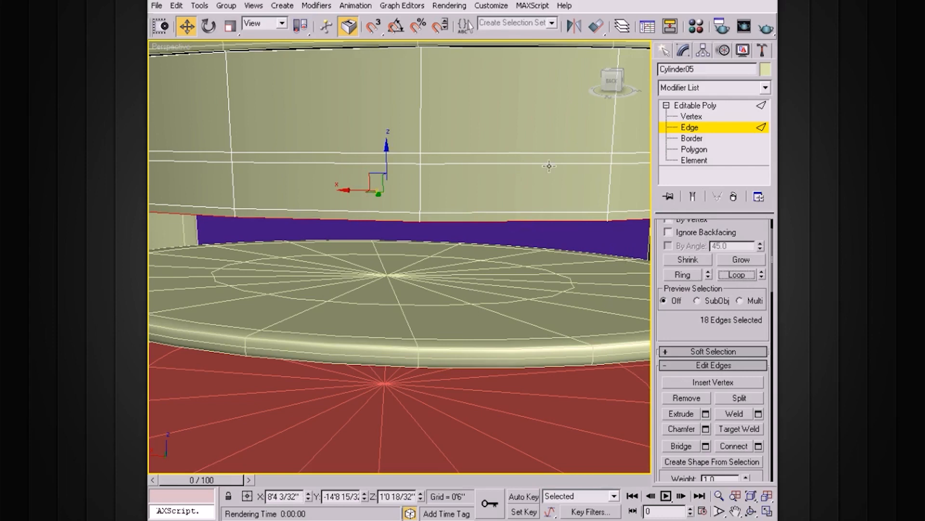
left_click(539, 153, "ctrl")
left_click(736, 274)
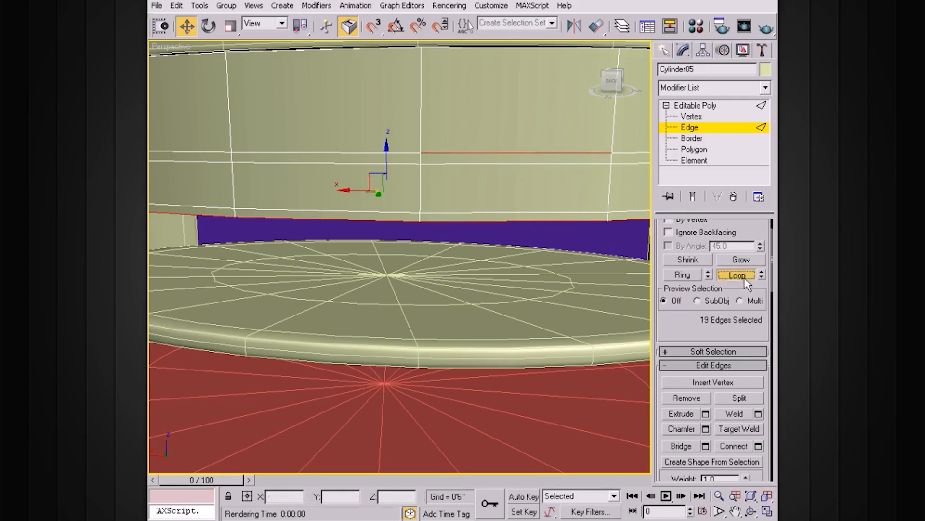
scroll(752, 234, "up", 3)
left_click(728, 243)
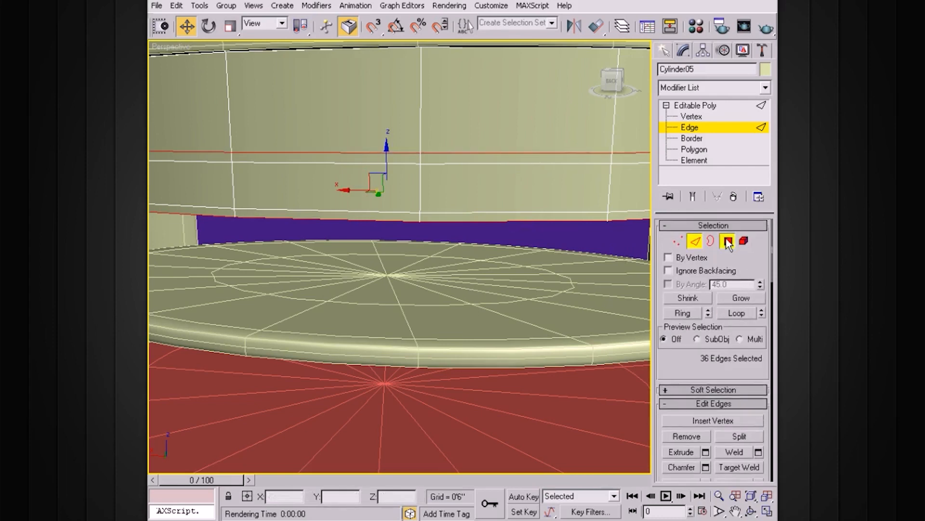
left_click(729, 245)
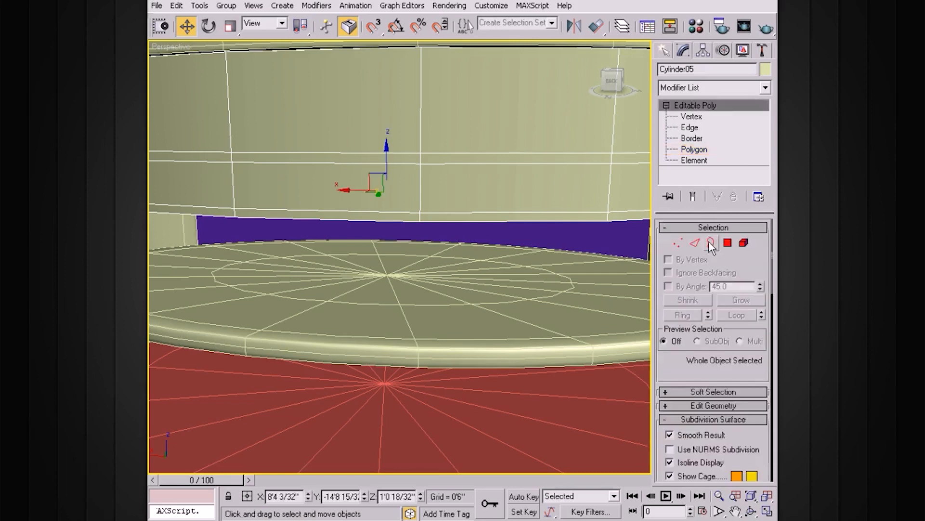
left_click(516, 164)
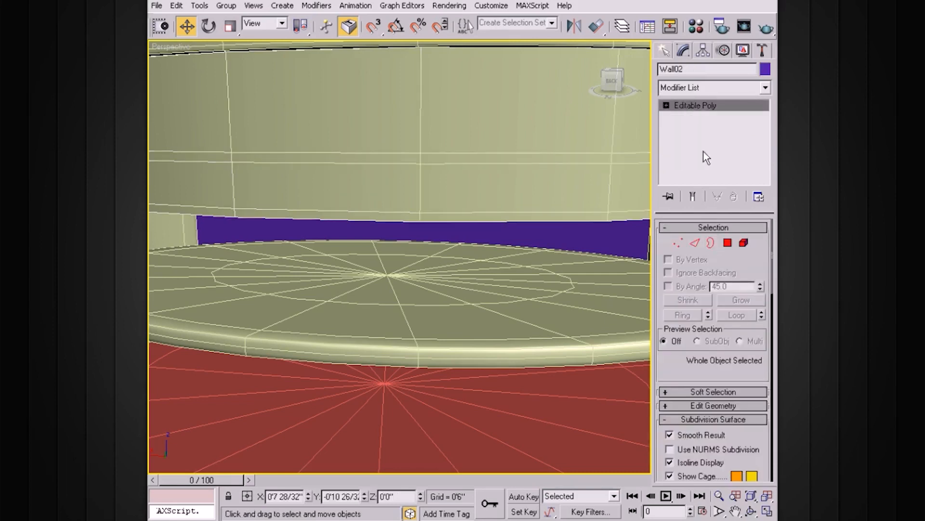
left_click(569, 163)
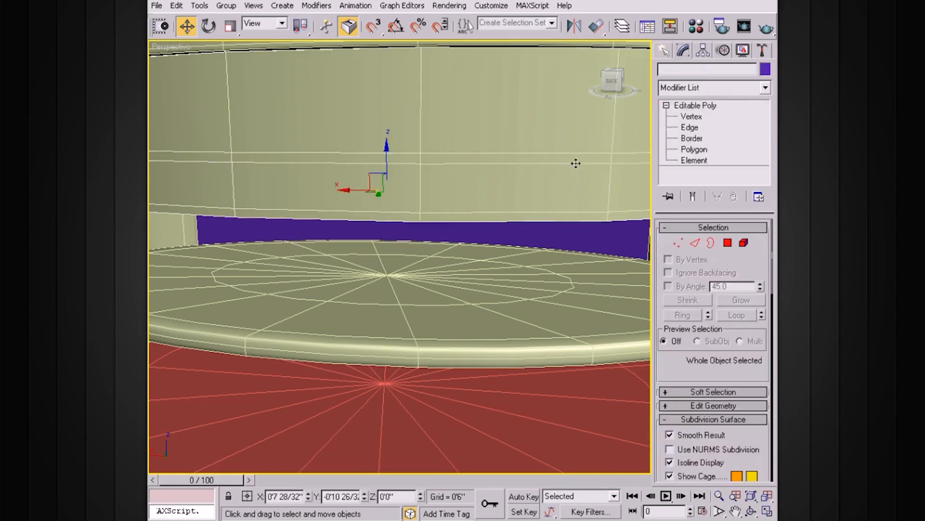
- Complete the upper detail loop in the edge selection and convert both loops to the polygons that touch them
left_click(697, 128)
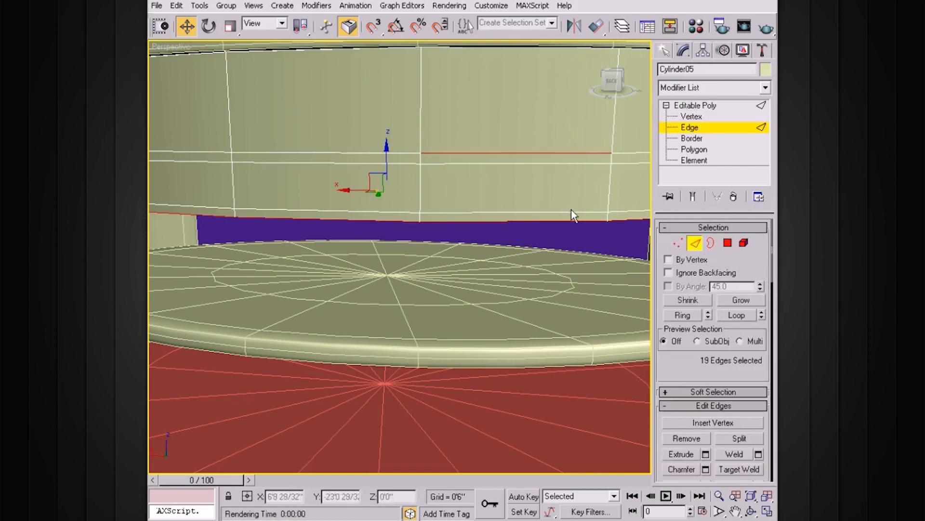
left_click(738, 316)
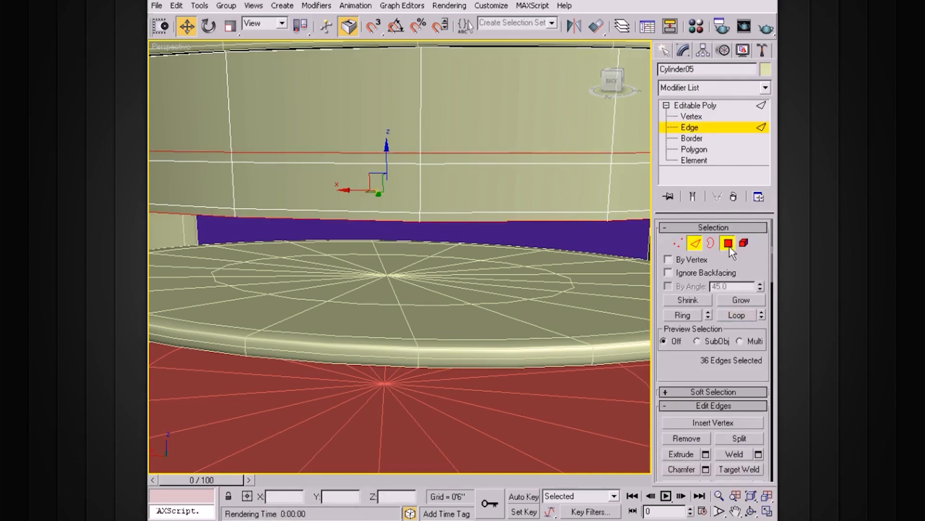
left_click(729, 244)
- Invert the cylinder's polygon selection to pick up the narrow band between the lower detail loops and the rim
scroll(574, 214, "down", 6)
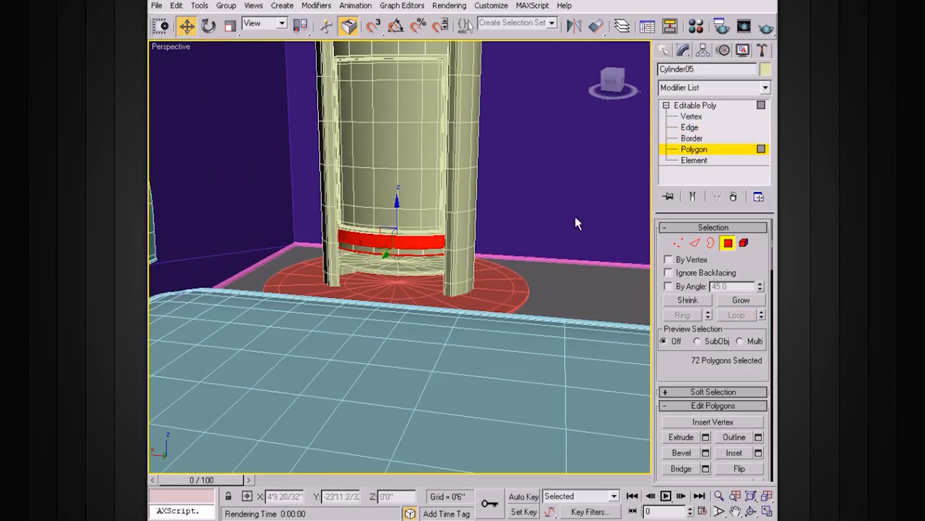
scroll(554, 207, "up", 5)
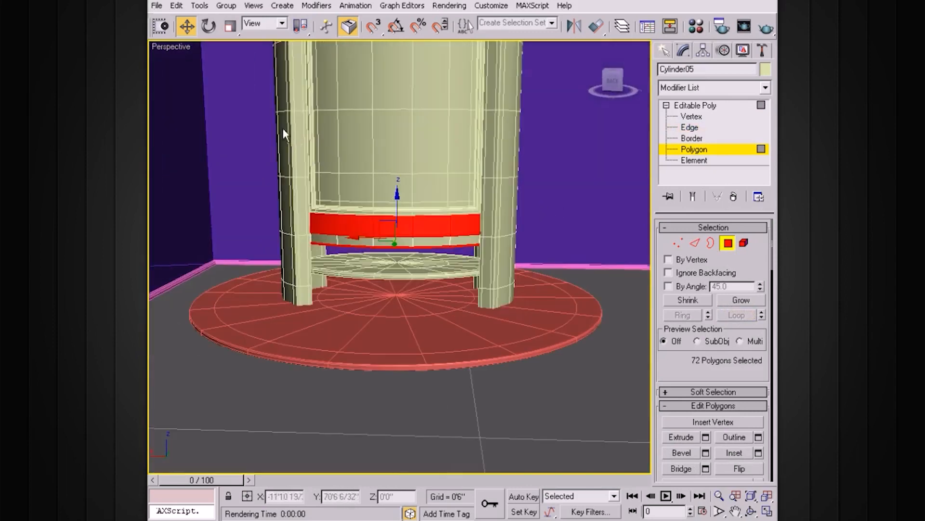
left_click(199, 6)
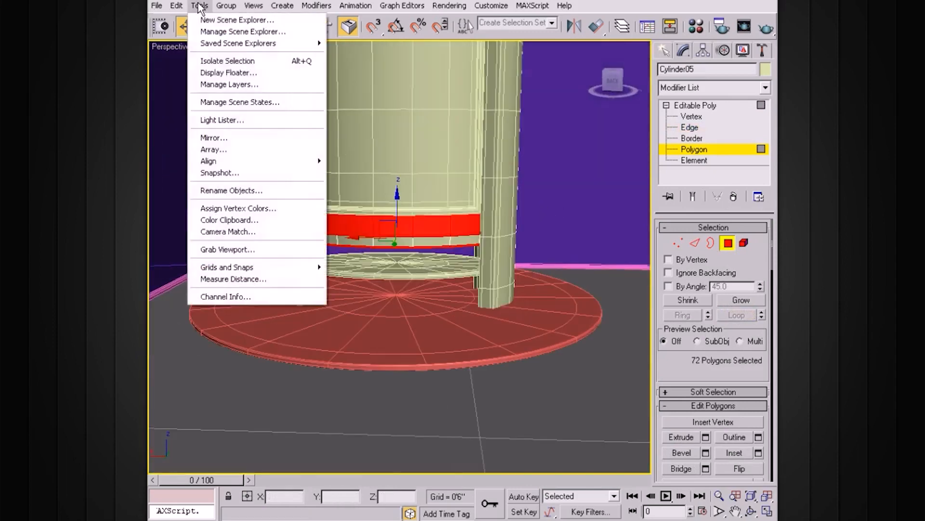
mouse_move(184, 7)
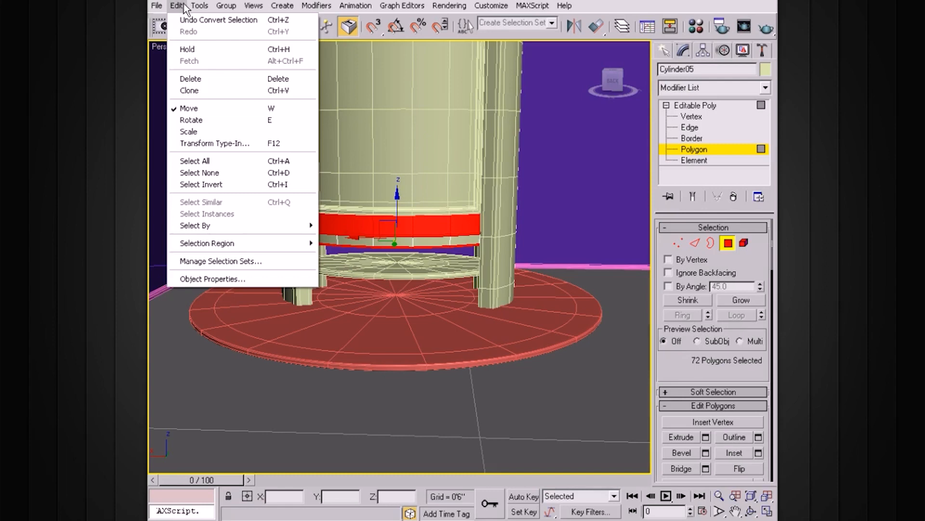
left_click(282, 184)
- Deselect the polygons around the cylinder's top cap and upper rim with a region selection
scroll(457, 183, "up", 5)
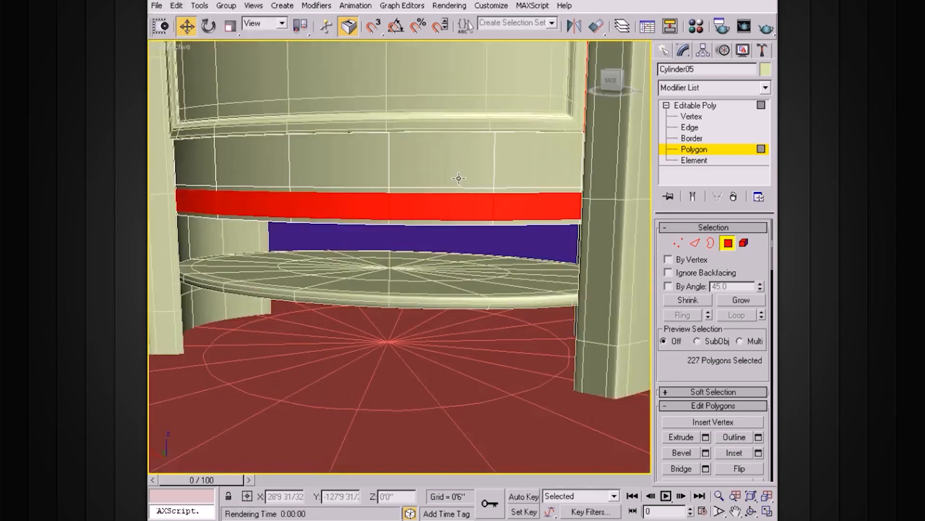
scroll(458, 179, "down", 8)
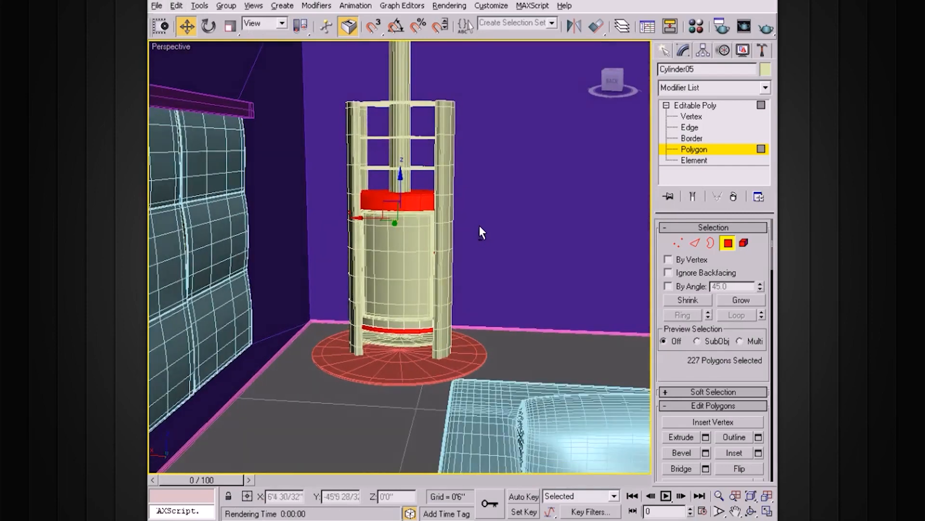
scroll(501, 197, "up", 3)
left_click_drag(545, 126, 328, 229, "alt")
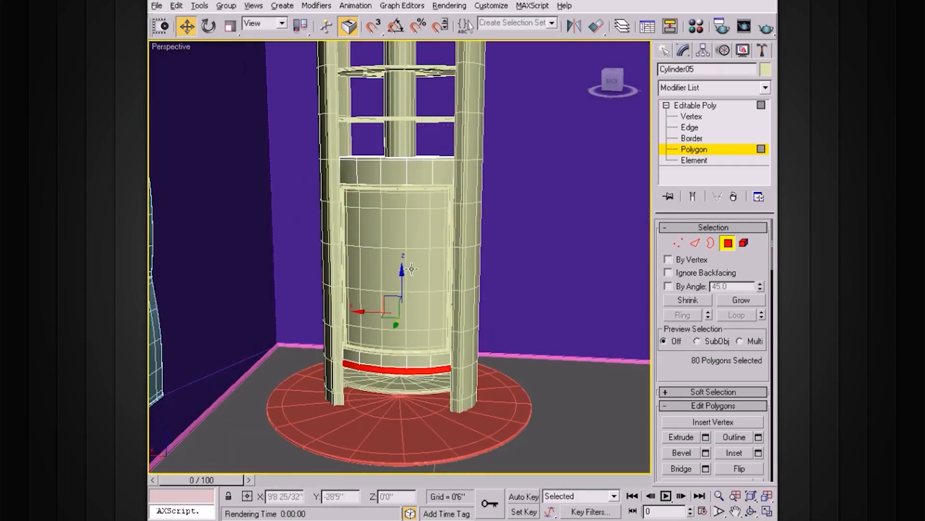
- Show the perspective view in wireframe and deselect the large polygons of the cylinder's main body
middle_click_drag(418, 274, 394, 258, "alt")
scroll(439, 286, "up", 3)
middle_click_drag(491, 383, 399, 298)
right_click(162, 47)
left_click(183, 81)
middle_click_drag(464, 199, 480, 190, "alt")
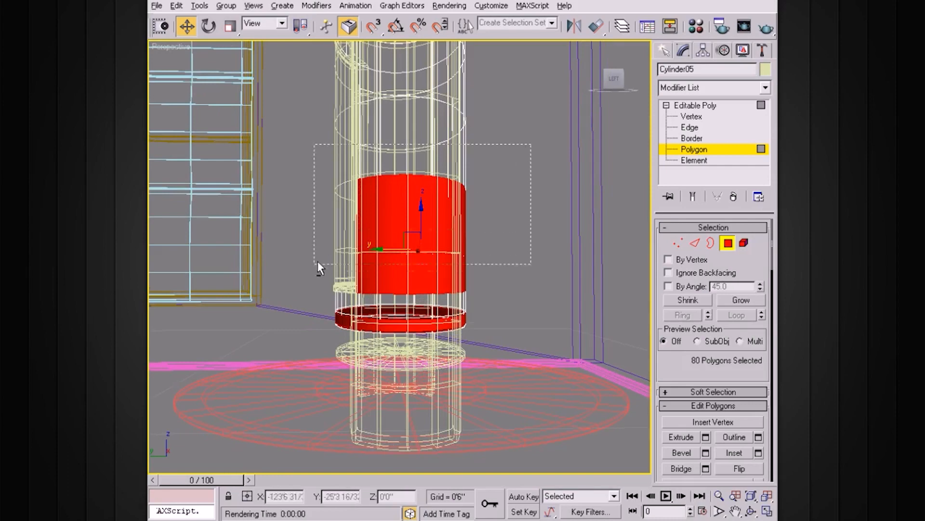
left_click_drag(300, 305, 298, 301, "alt")
- Return the perspective view to shaded display, looking closely at the cylinder's lower band
middle_click_drag(414, 280, 470, 274, "alt")
right_click(173, 49)
left_click(207, 68)
scroll(428, 232, "down", 5)
mouse_move(428, 231)
middle_mouse_down()
mouse_move(440, 185)
mouse_move(529, 249)
middle_mouse_up()
scroll(534, 245, "up", 3)
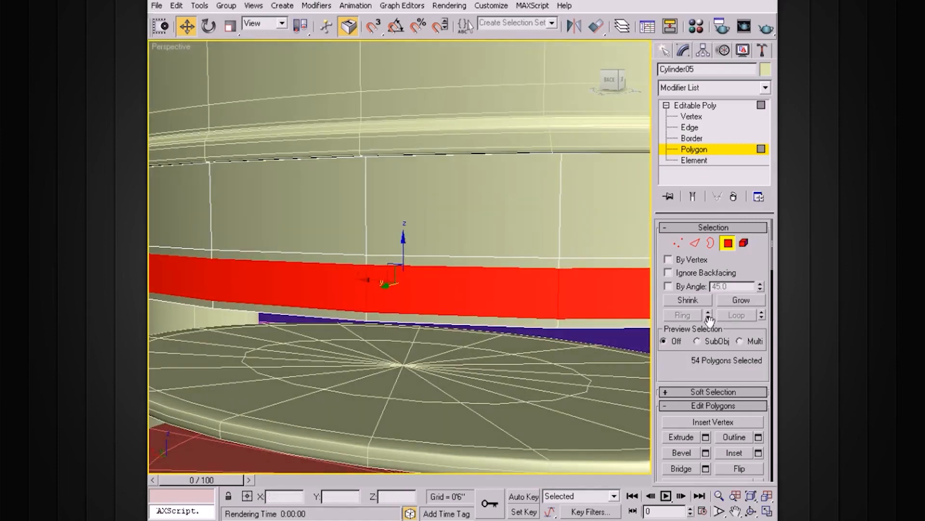
- Inset the selected lower-band and underside polygons as a group by a small amount
middle_click_drag(583, 331, 541, 329, "alt")
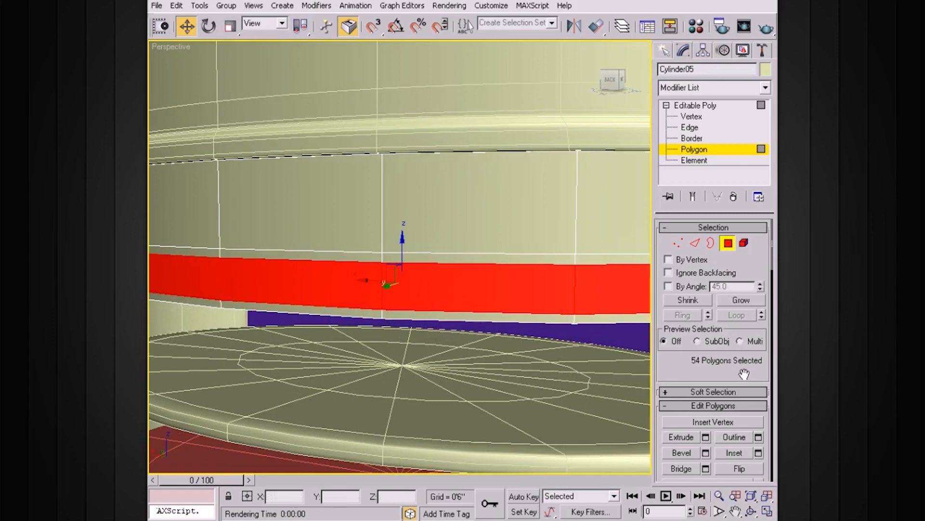
left_click_drag(739, 375, 744, 321)
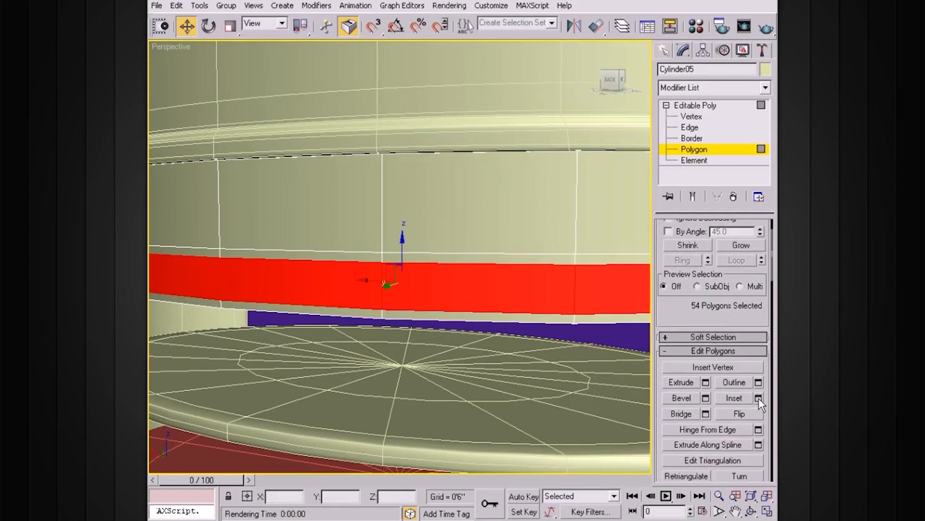
left_click(759, 397)
left_click_drag(718, 224, 719, 244)
left_click(666, 255)
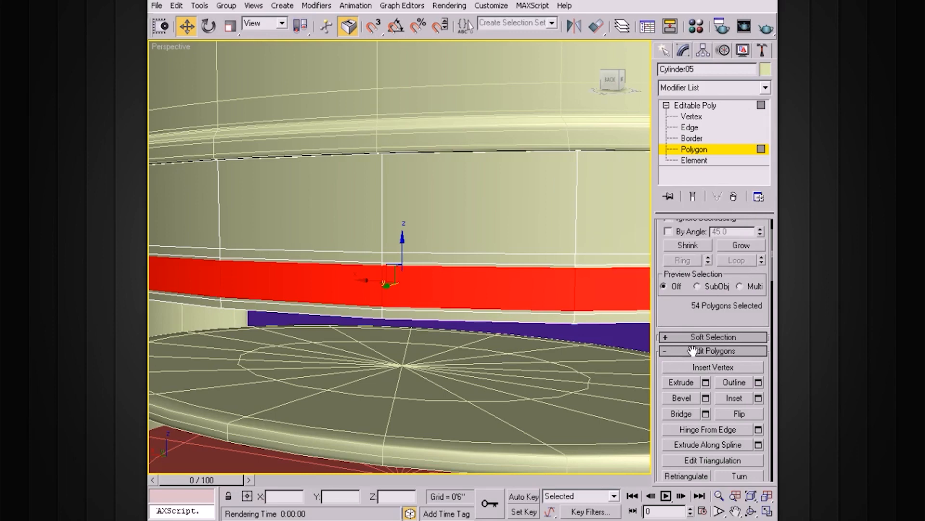
left_click(705, 382)
left_click(594, 232)
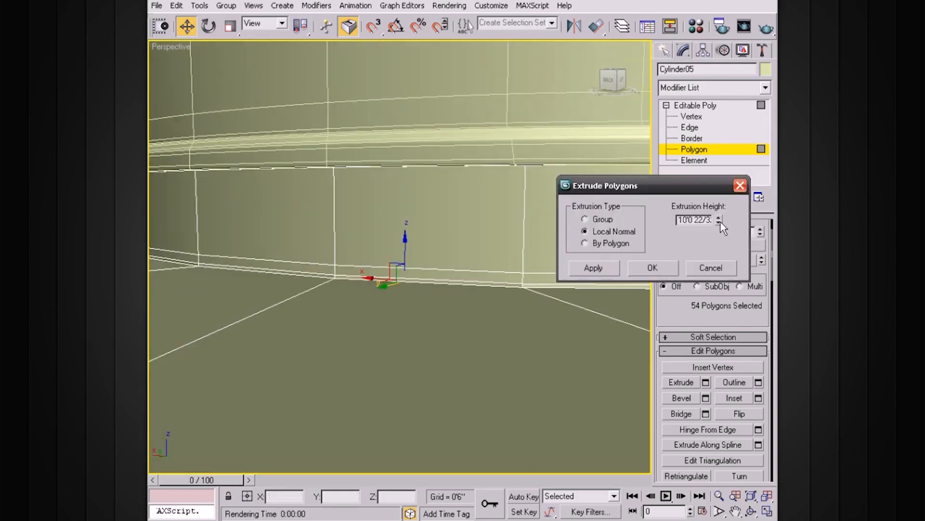
left_click_drag(718, 234, 705, 287)
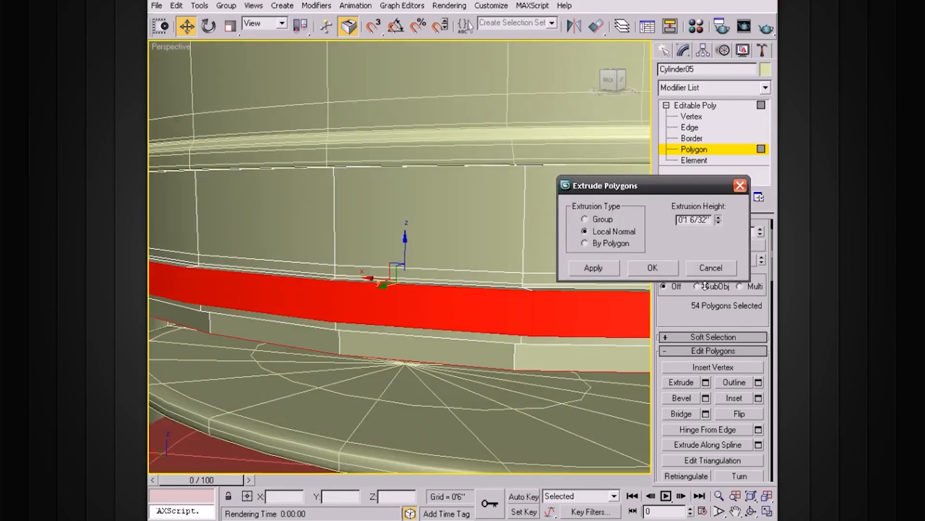
left_click(714, 267)
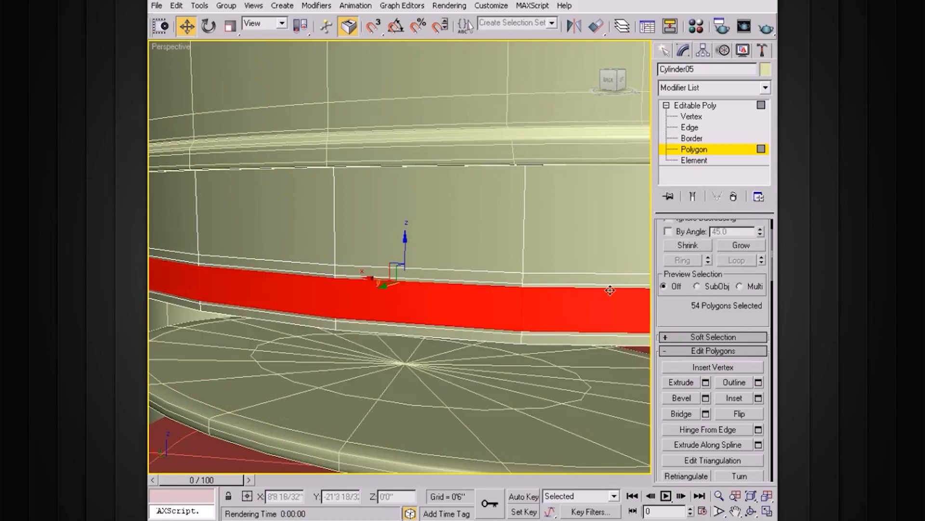
- Switch to the plain selection tool and deselect polygons on the cylinder's underside with a region selection
middle_click_drag(593, 294, 570, 277, "alt")
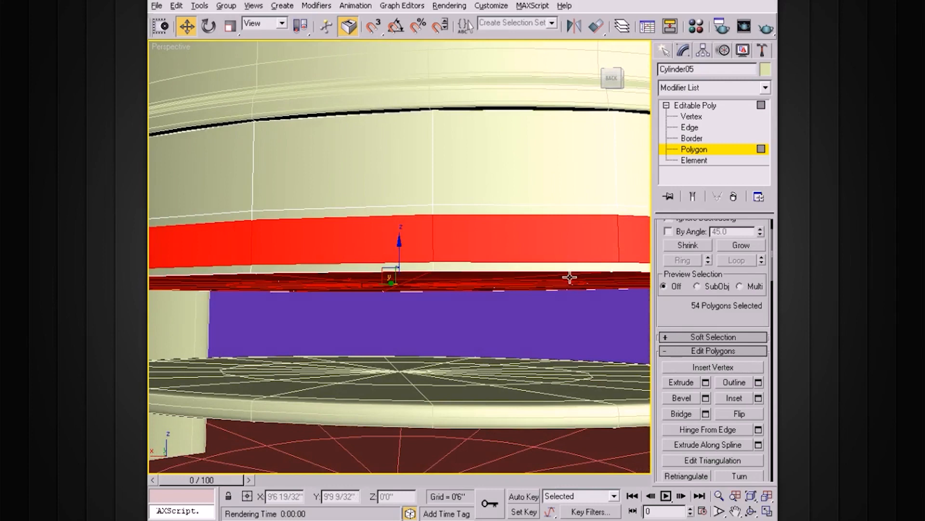
scroll(386, 236, "down", 5)
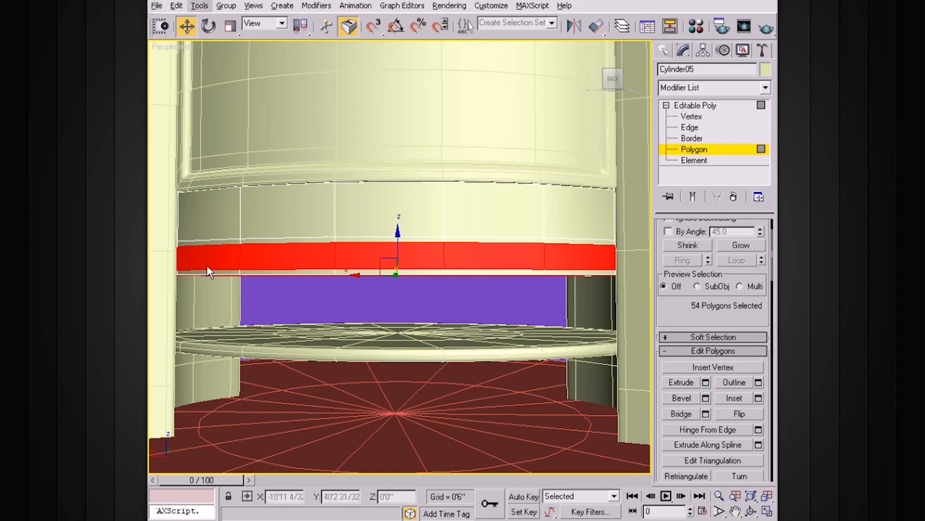
right_click(386, 292)
left_click(522, 270)
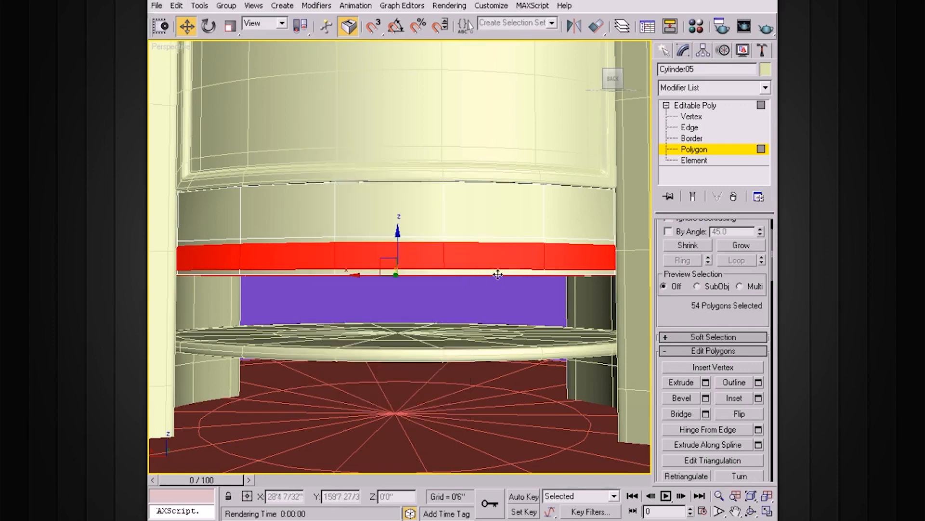
key("q")
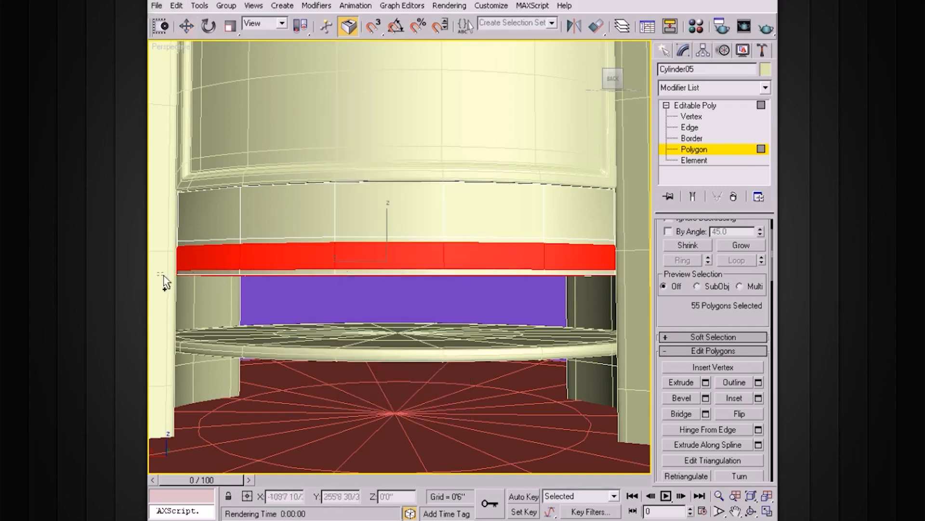
left_click_drag(379, 301, 545, 312, "ctrl")
middle_click_drag(545, 311, 522, 287, "alt")
key("ctrl+z")
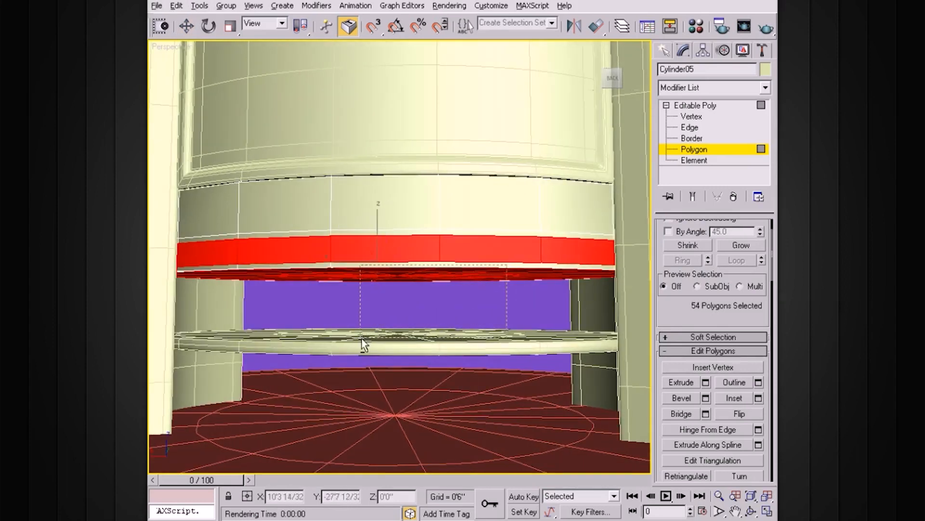
left_click_drag(362, 339, 362, 340, "alt")
middle_click_drag(361, 341, 352, 275, "alt")
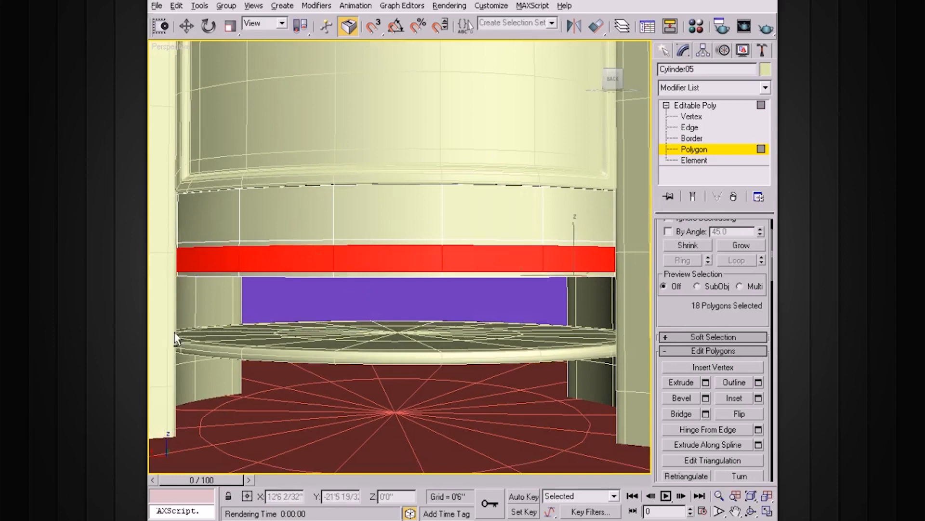
- Remove the remaining underside polygons near the rim from the selection, working from several sides
middle_click_drag(459, 291, 480, 275, "alt")
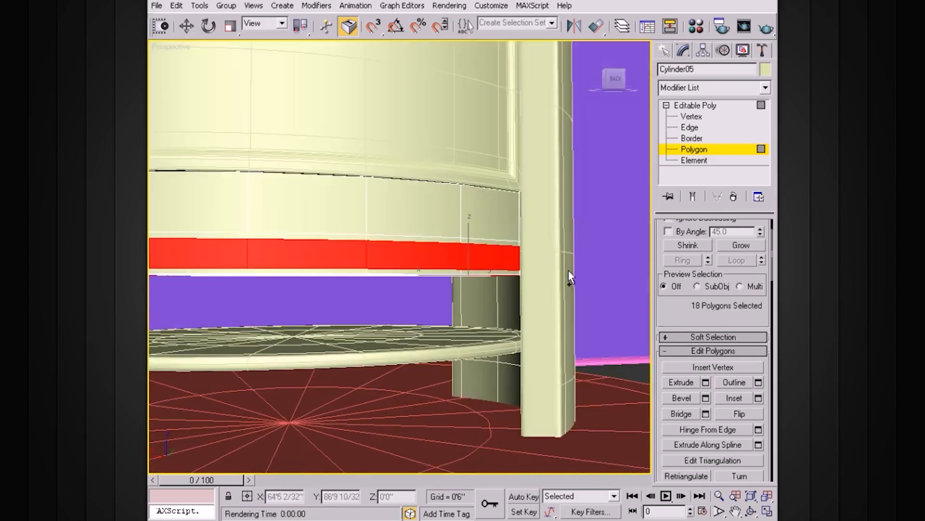
left_click_drag(396, 322, 395, 323, "alt")
middle_click_drag(482, 311, 432, 308, "alt")
middle_click_drag(330, 293, 489, 290)
left_click_drag(443, 284, 279, 312, "alt")
middle_click_drag(449, 274, 424, 285, "alt")
- Add the four missing polygons of the lower band back to the selection to complete the ring
left_click(524, 277, "ctrl")
left_click(418, 286, "ctrl")
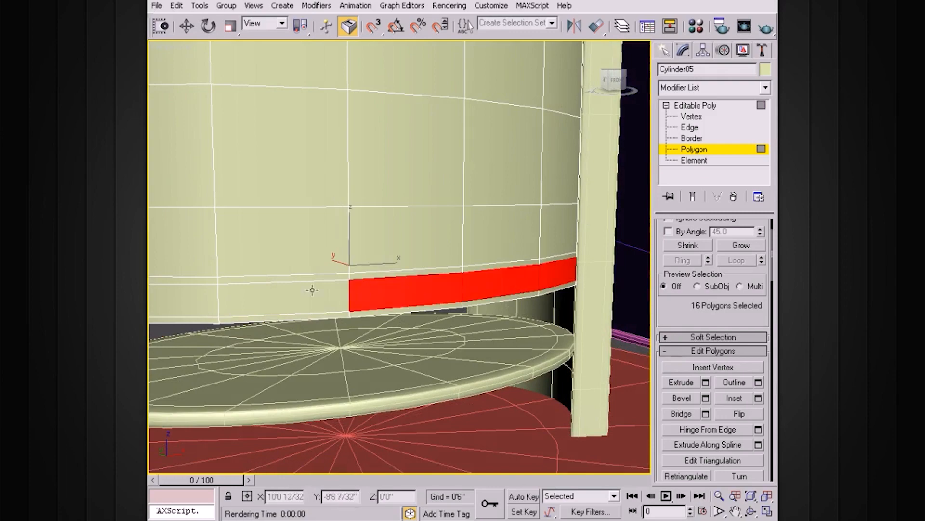
left_click(313, 292, "ctrl")
left_click(205, 289, "ctrl")
middle_click_drag(259, 279, 558, 296, "alt")
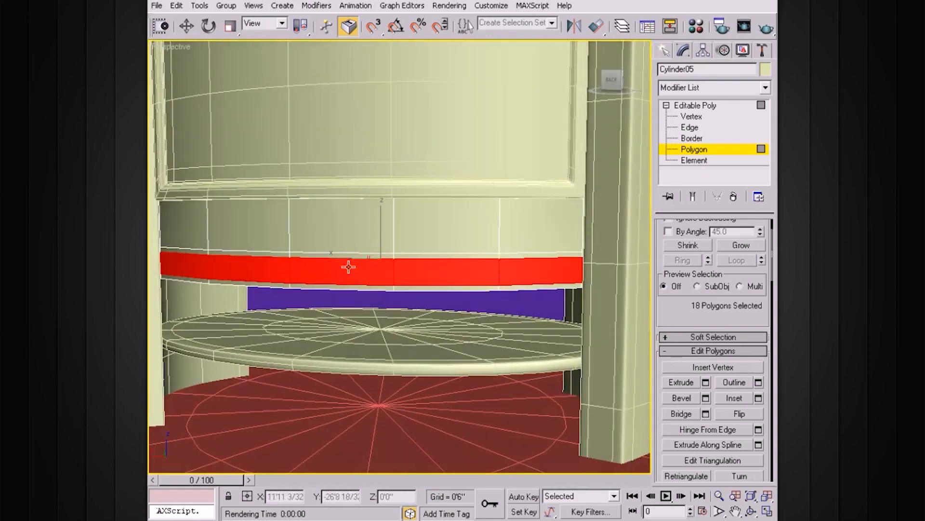
- Inset the complete ring of lower-band polygons as a group, reducing the inset to a thin border
middle_click_drag(516, 272, 471, 247, "alt")
left_click(757, 398)
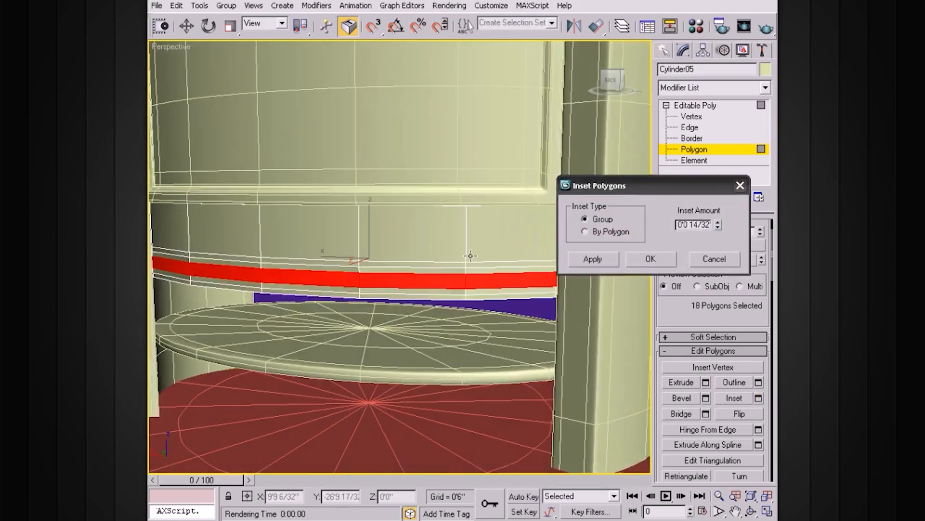
scroll(470, 247, "up", 4)
left_click_drag(717, 224, 718, 244)
left_click(648, 259)
- Extrude the selected lower-band polygons along their local normals, reducing the extrusion to a shallow raised ring
left_click(705, 383)
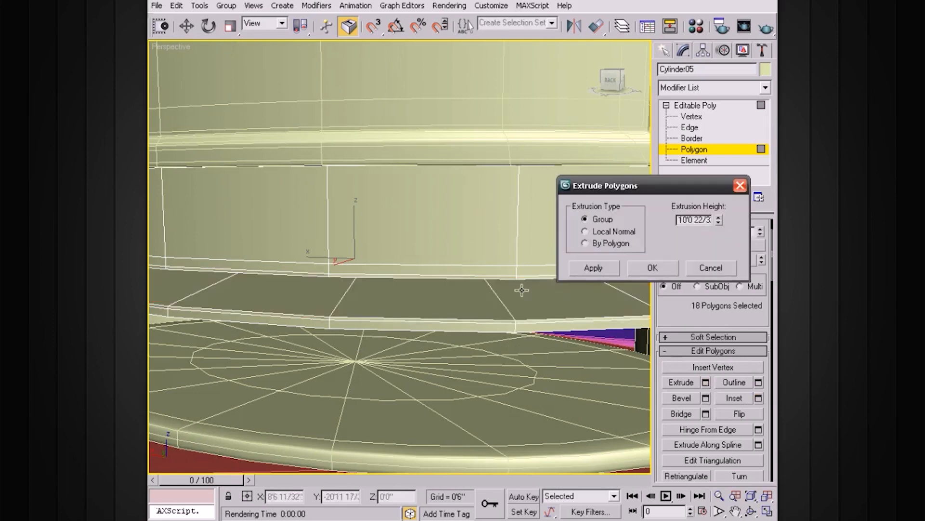
middle_click_drag(489, 269, 485, 262, "alt")
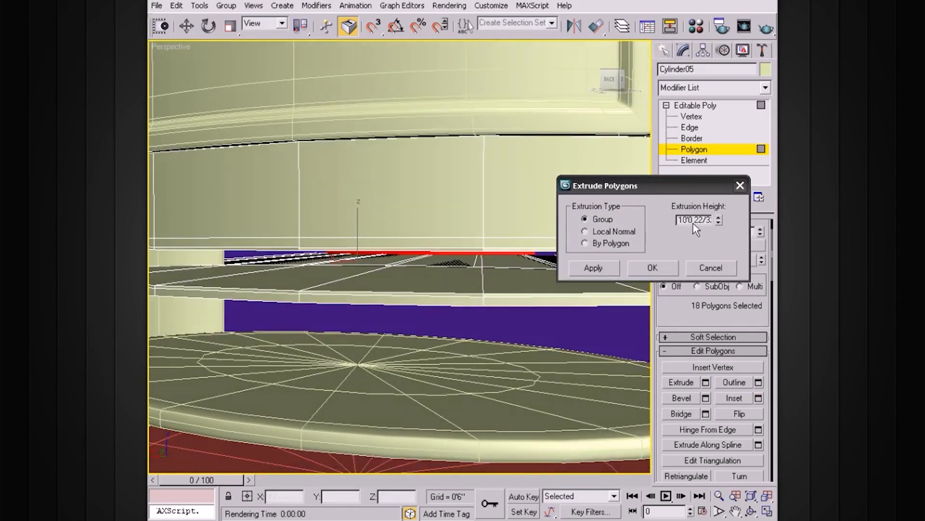
left_click(611, 231)
left_click_drag(718, 220, 711, 281)
middle_click_drag(424, 241, 394, 265, "alt")
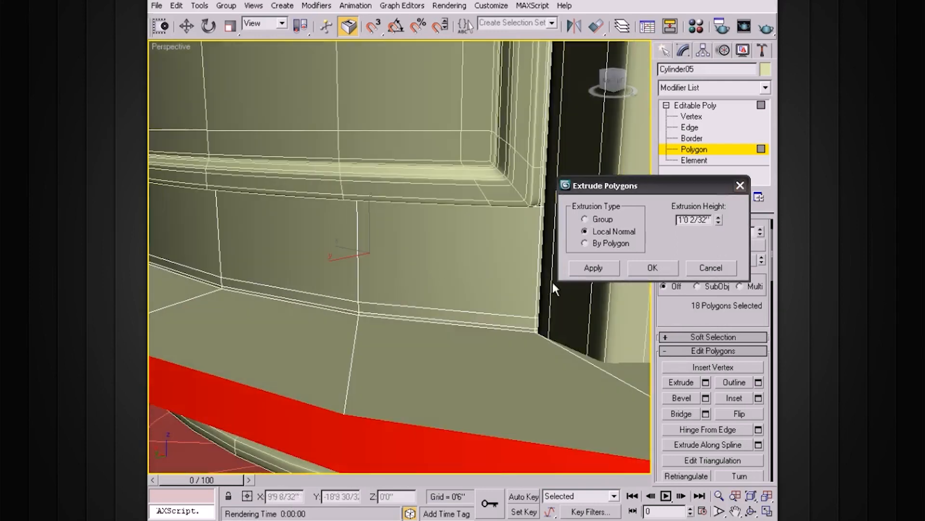
left_click_drag(717, 223, 694, 282)
mouse_move(385, 270)
middle_mouse_down("alt")
mouse_move(393, 284)
mouse_move(397, 278)
middle_mouse_up("alt")
left_click(665, 269)
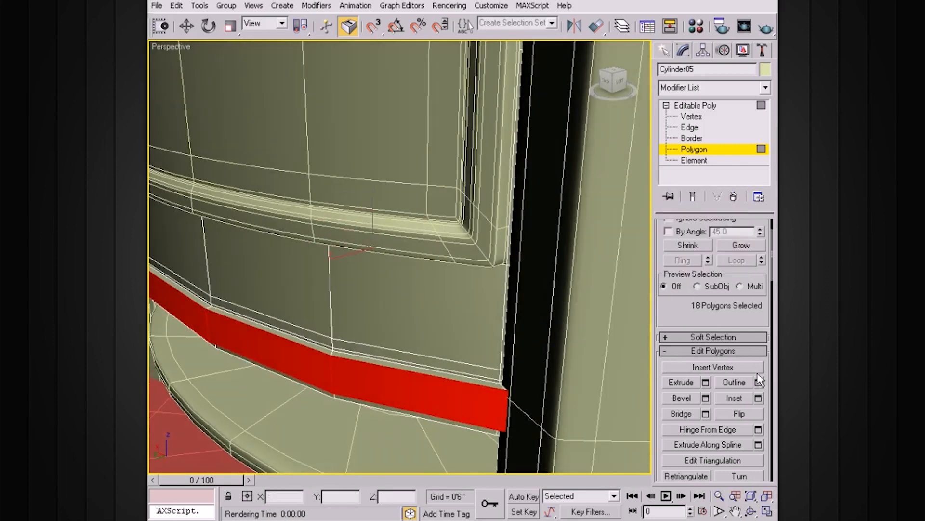
- Inset the raised band's polygons once more as a thin border and return to object level
left_click(758, 399)
middle_click_drag(538, 275, 573, 244, "alt")
left_click(655, 256)
left_click(698, 107)
left_click(667, 106)
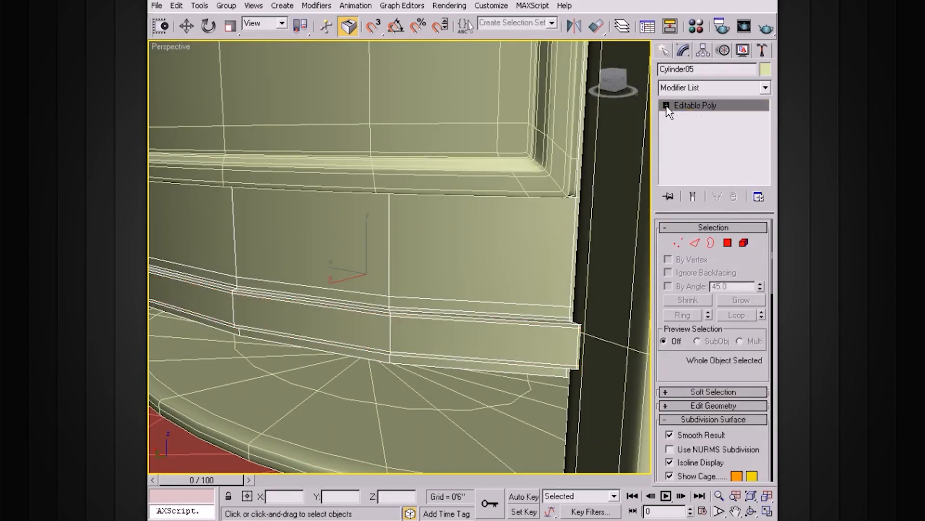
- Turn on NURMS subdivision for the cylinder body and hide the edged-faces display to check the smoothing
middle_click_drag(533, 191, 556, 187, "alt")
scroll(557, 187, "down", 5)
left_click(670, 449)
scroll(526, 289, "down", 6)
mouse_move(541, 281)
middle_mouse_down("alt")
mouse_move(498, 251)
mouse_move(463, 273)
mouse_move(486, 244)
mouse_move(500, 331)
mouse_move(501, 315)
middle_mouse_up("alt")
key("F4")
middle_click_drag(487, 192, 492, 263)
middle_click_drag(492, 263, 506, 259, "alt")
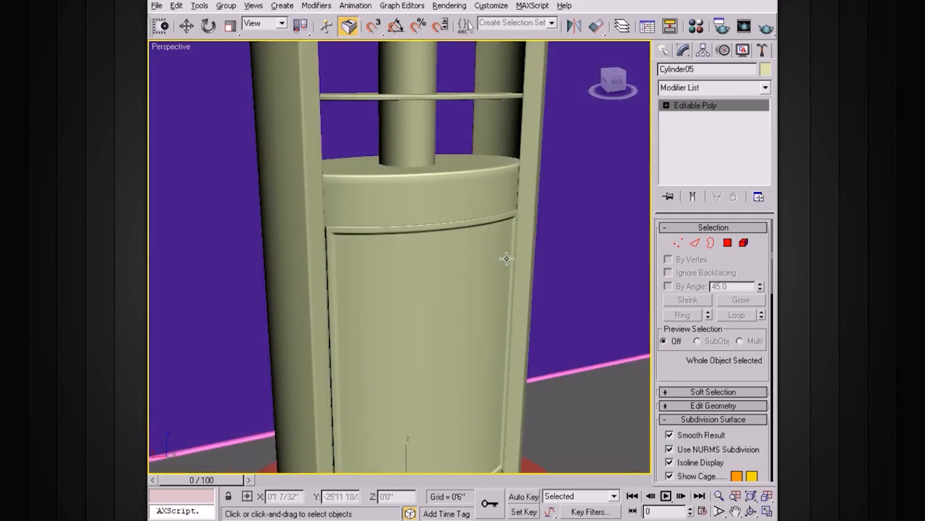
- Start a ChamferBox from the Extended Primitives near the panel's side edge, with AutoGrid enabled
middle_click_drag(479, 194, 501, 236, "alt")
middle_click_drag(537, 275, 511, 226)
scroll(511, 225, "up", 4)
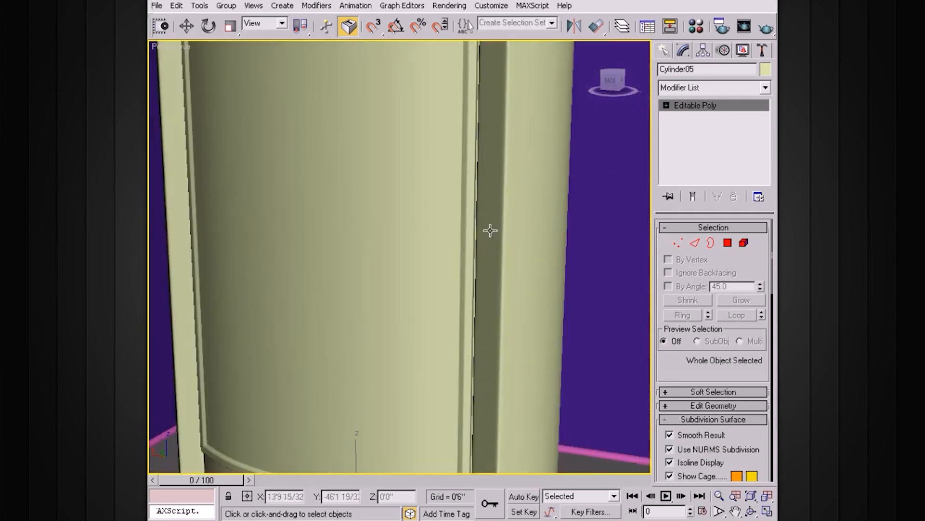
middle_click_drag(505, 237, 530, 233, "alt")
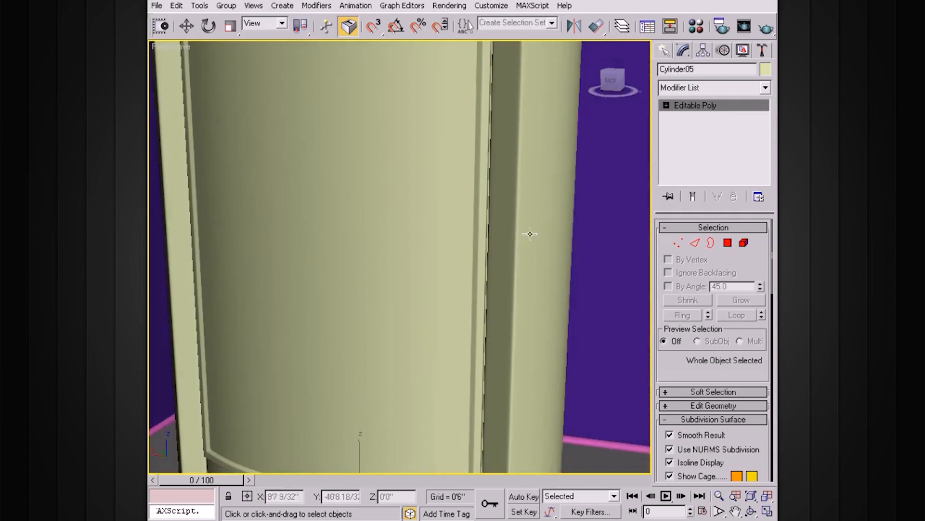
left_click(665, 50)
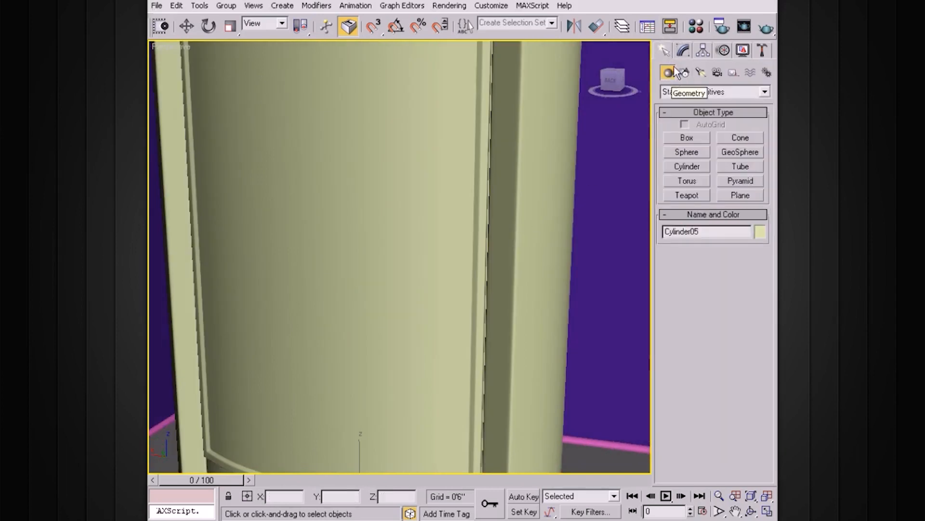
left_click(689, 93)
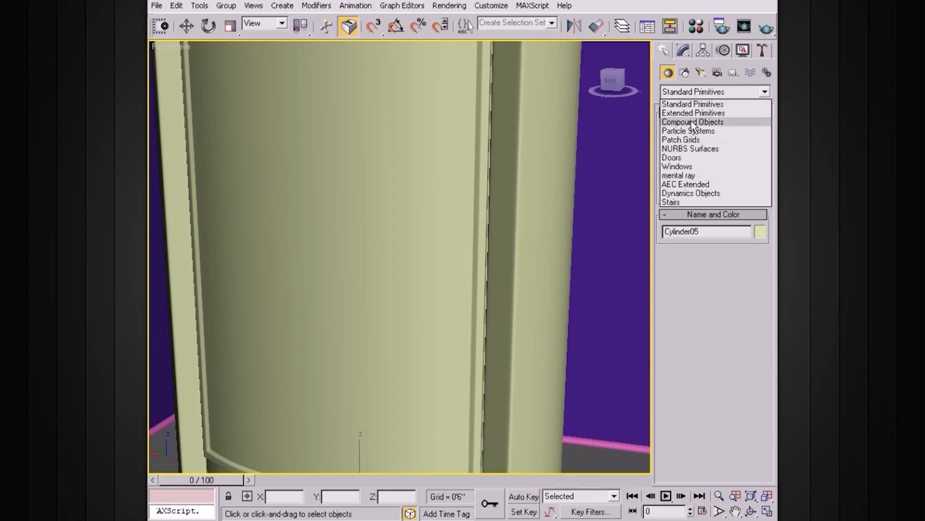
left_click(701, 109)
middle_click_drag(607, 176, 586, 172, "alt")
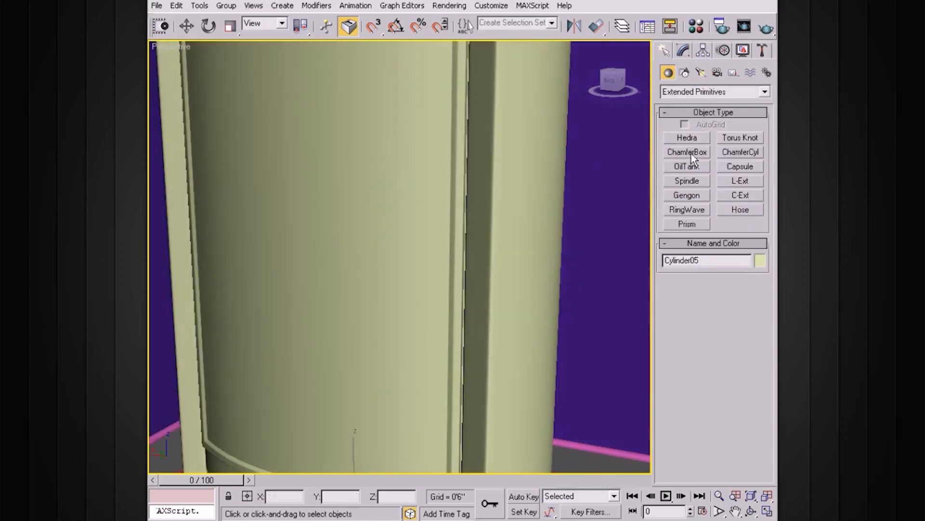
left_click(691, 153)
middle_click_drag(576, 210, 594, 182, "alt")
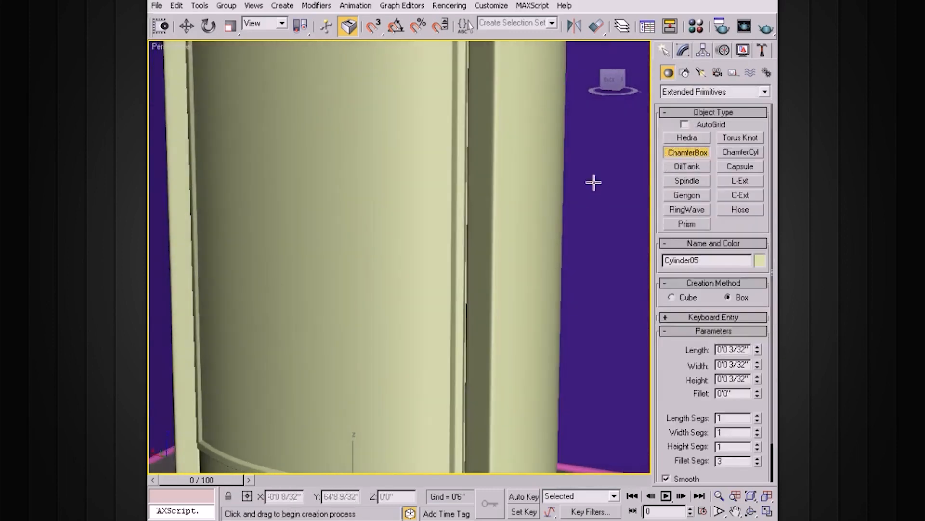
left_click(687, 123)
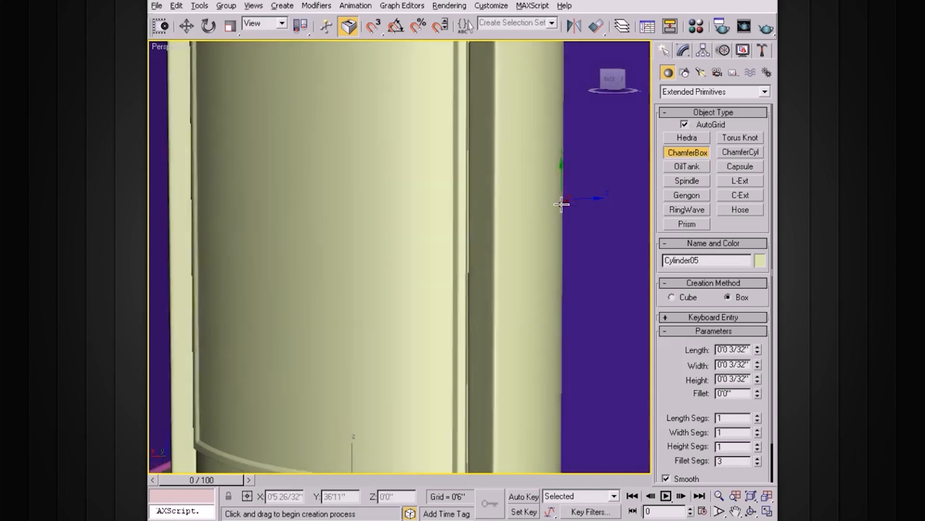
- Show edged faces and create a chamfer box on the panel's side edge, about 1 10/32" long, 13/32" wide, 6/32" high, with a 5/32" fillet
scroll(457, 190, "down", 3)
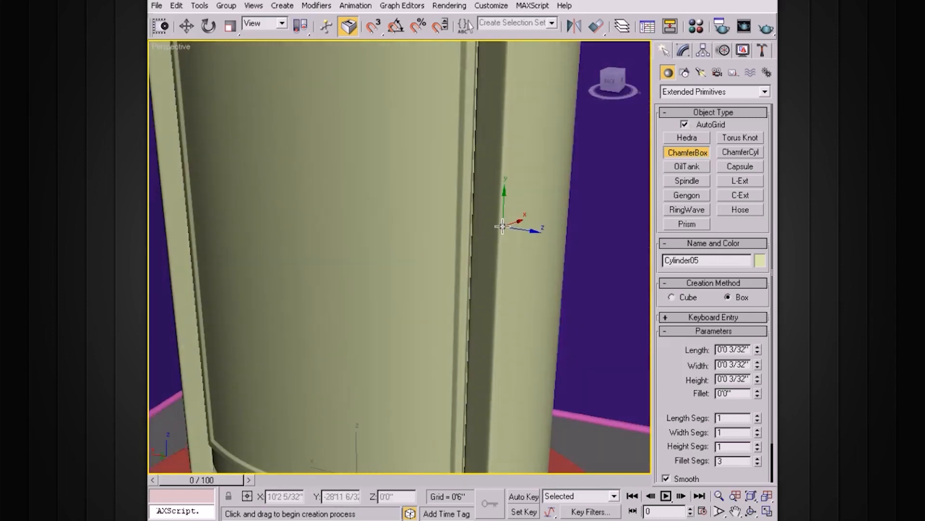
key("F4")
middle_click_drag(487, 247, 467, 219, "alt")
scroll(492, 238, "down", 3)
scroll(493, 237, "up", 3)
scroll(462, 223, "up", 3)
left_click_drag(413, 197, 422, 232)
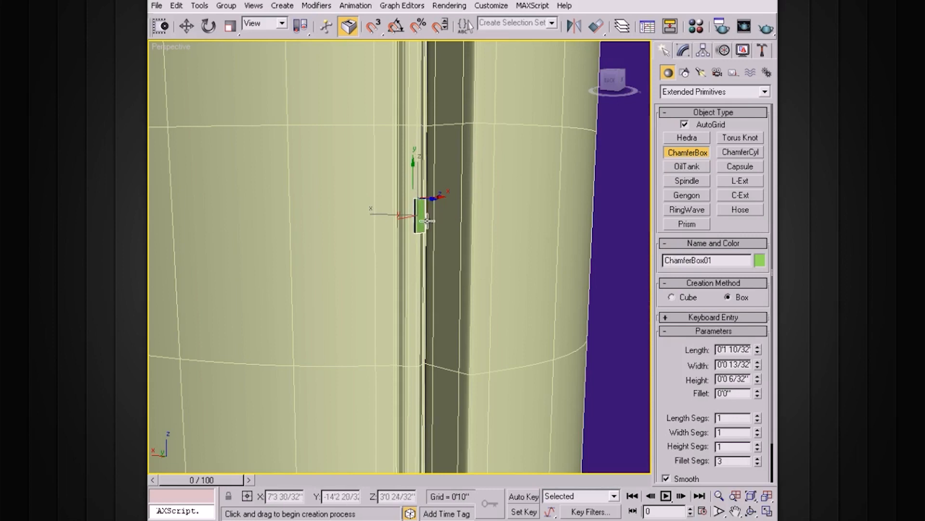
left_click(422, 227)
left_click(420, 214)
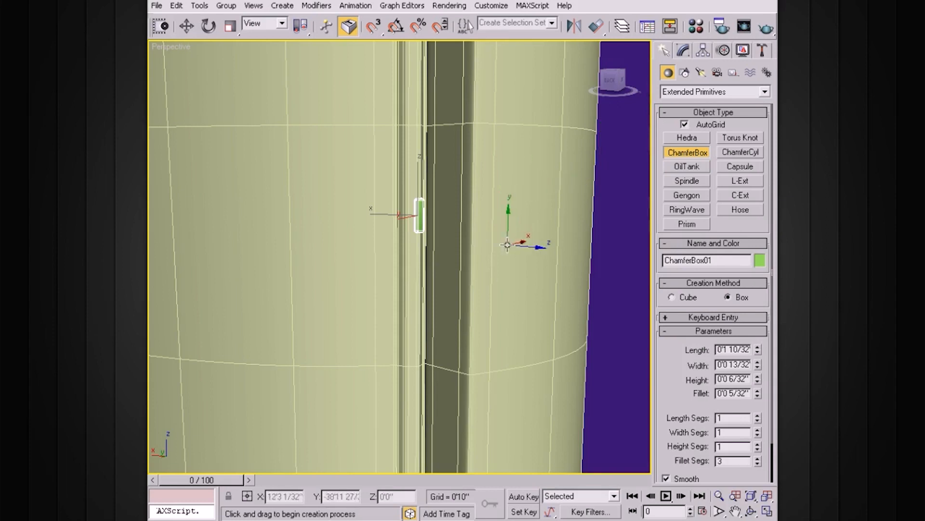
- Zoom to the chamfer box and move it horizontally to adjust its position on the panel's edge
key("w")
middle_click_drag(449, 228, 475, 271, "alt")
key("z")
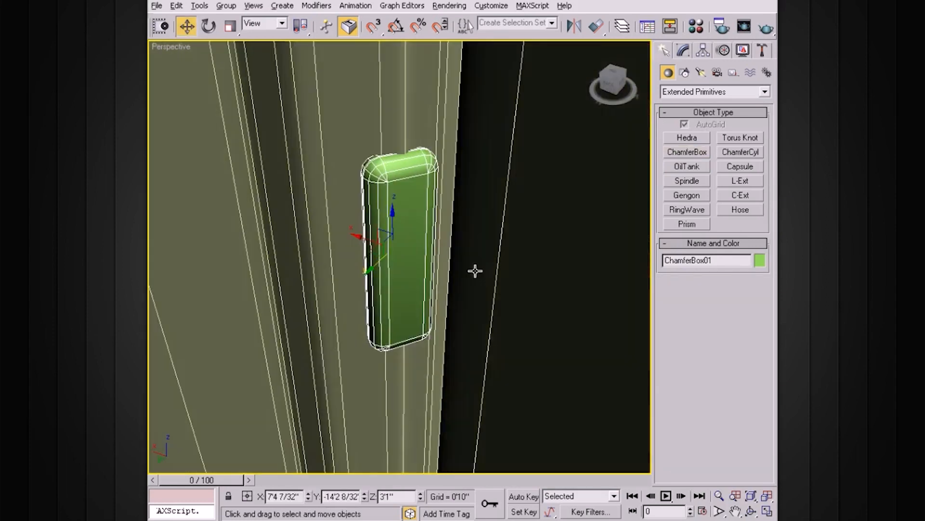
left_click_drag(360, 250, 332, 244)
key("e")
key("w")
- Scale the chamfer box up uniformly to about 137%, and stretch it taller along Z
scroll(395, 235, "down", 6)
middle_click_drag(371, 261, 411, 242, "alt")
scroll(426, 233, "down", 4)
key("r")
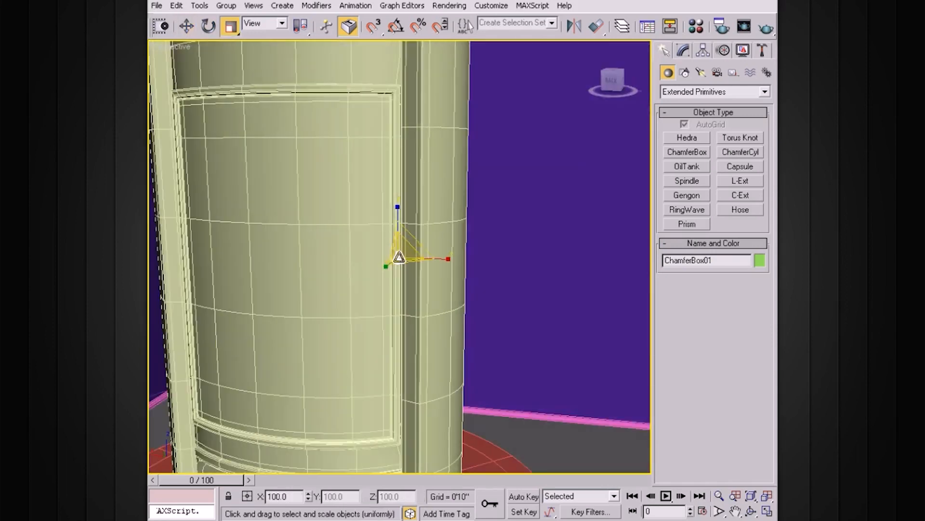
middle_click_drag(437, 231, 435, 230, "alt")
scroll(436, 230, "up", 6)
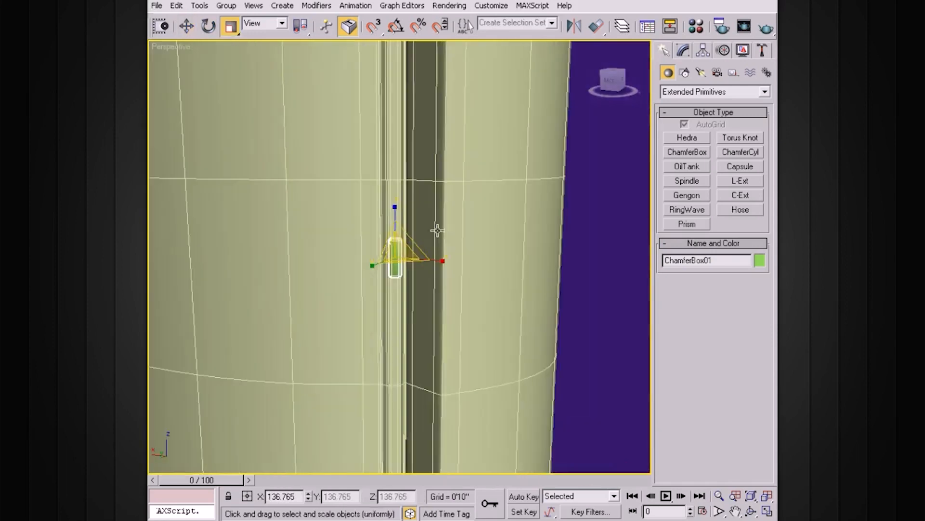
left_click_drag(393, 208, 397, 178)
middle_click_drag(398, 179, 467, 200, "alt")
left_click(683, 50)
left_click(664, 50)
- Deselect the chamfer box and examine the whole stove from several angles and within the room
middle_click_drag(530, 183, 531, 235, "alt")
left_click(531, 235)
scroll(545, 265, "down", 12)
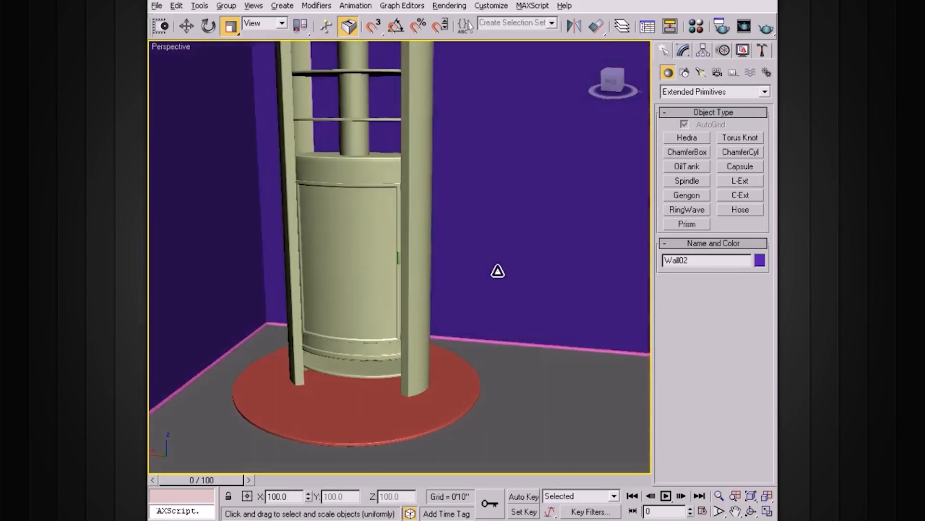
middle_click_drag(497, 271, 455, 236, "alt")
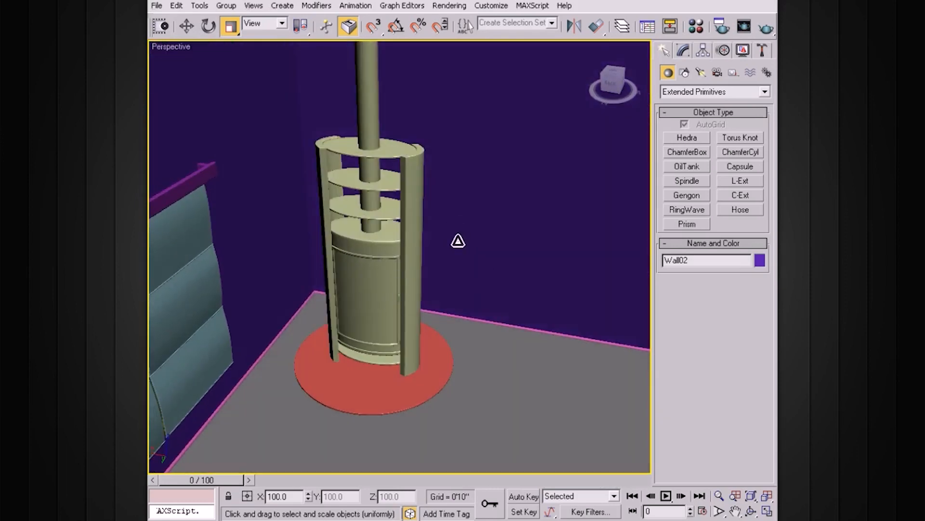
mouse_move(484, 232)
middle_mouse_down("alt")
mouse_move(424, 277)
mouse_move(356, 179)
middle_mouse_up("alt")
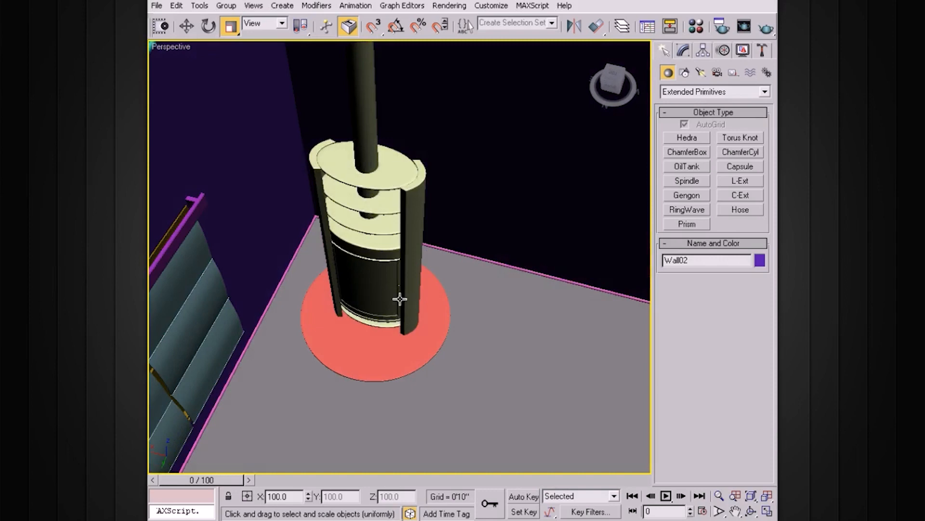
left_click_drag(387, 297, 426, 291)
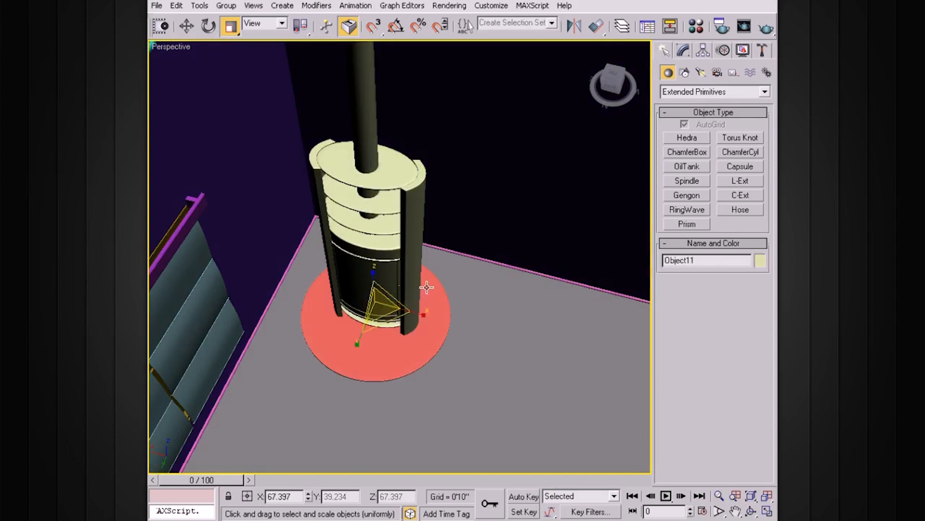
middle_click_drag(400, 294, 412, 271, "alt")
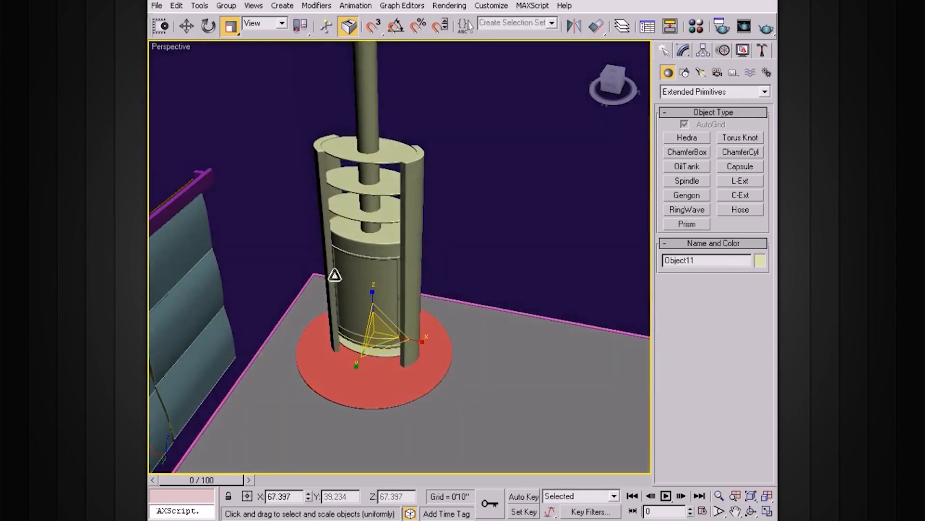
middle_click_drag(456, 366, 314, 348, "alt")
scroll(456, 348, "down", 3)
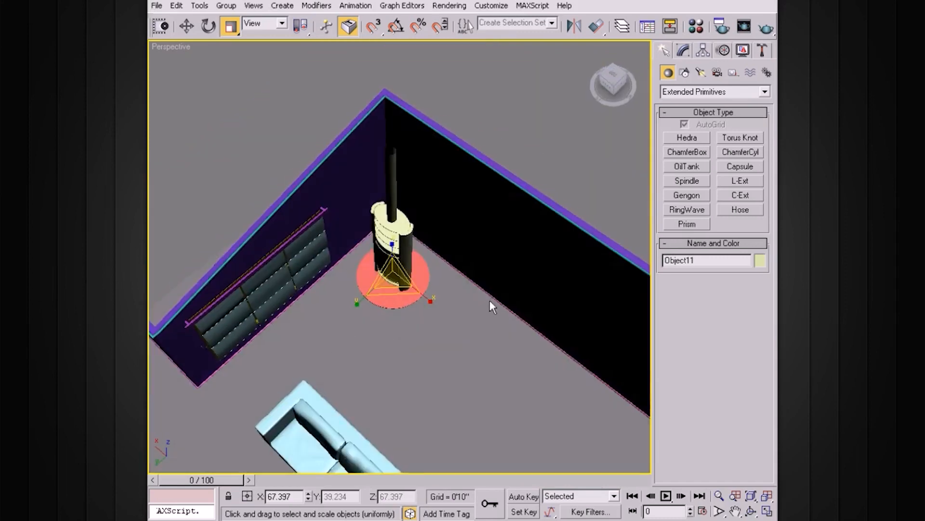